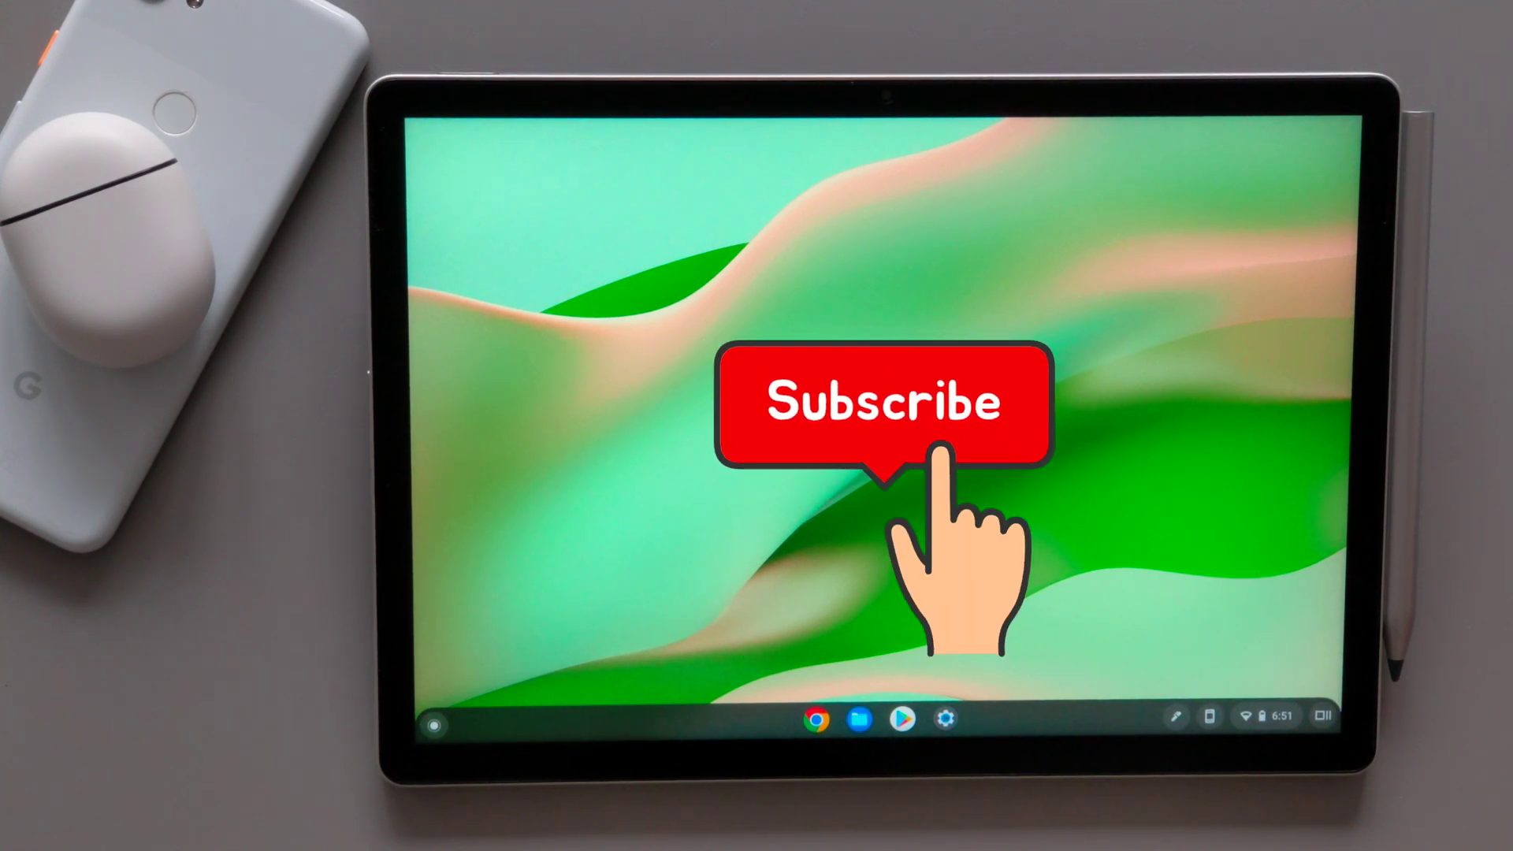
# - Enable the 'Dark/light mode of system UI' flag on chrome://flags after checking the quick toggles
pyautogui.click(1281, 716)
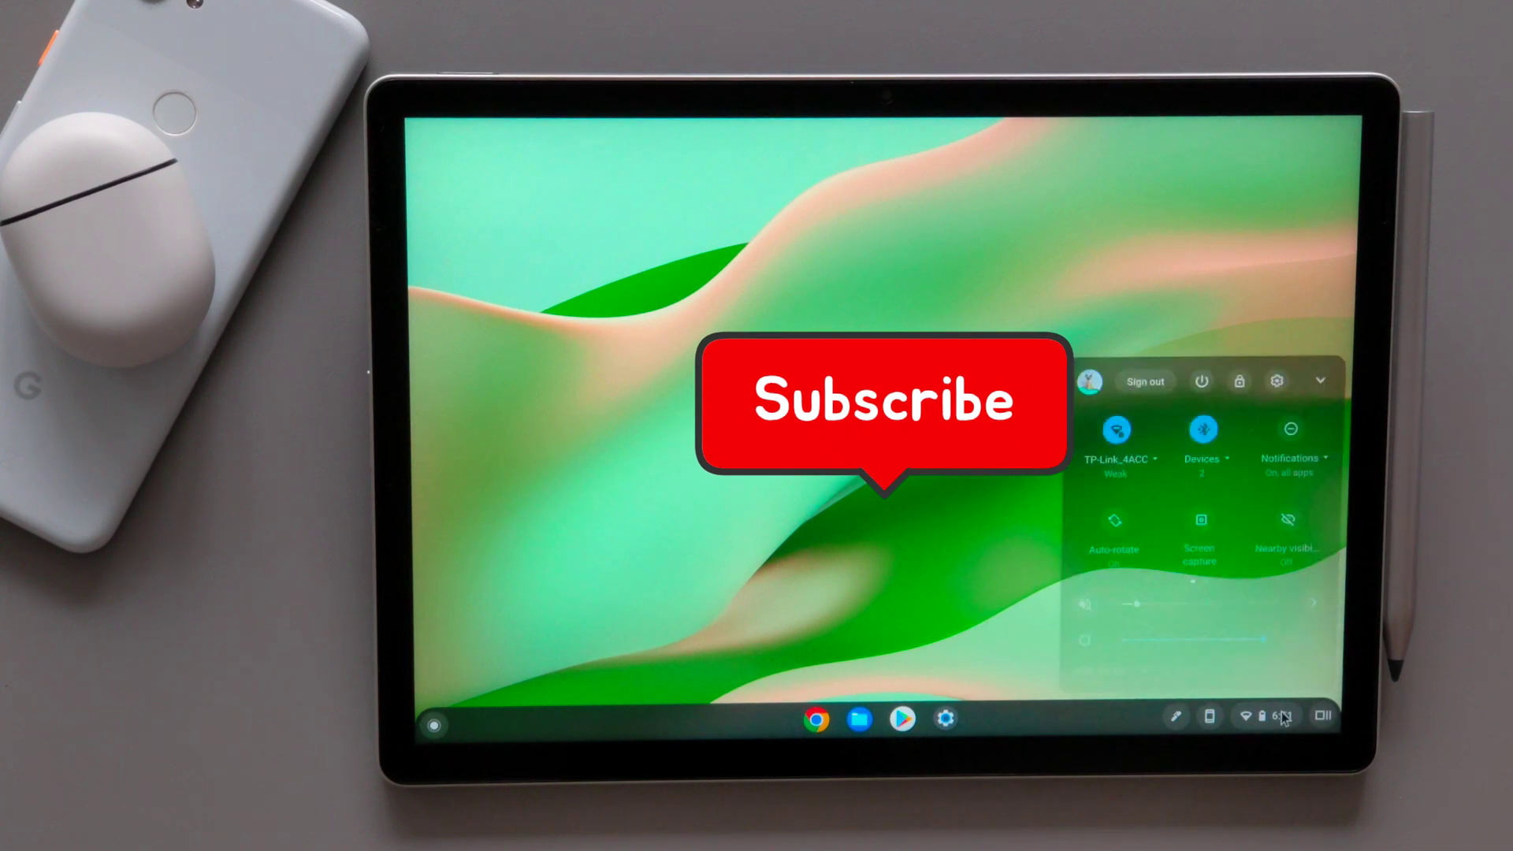
pyautogui.click(1207, 583)
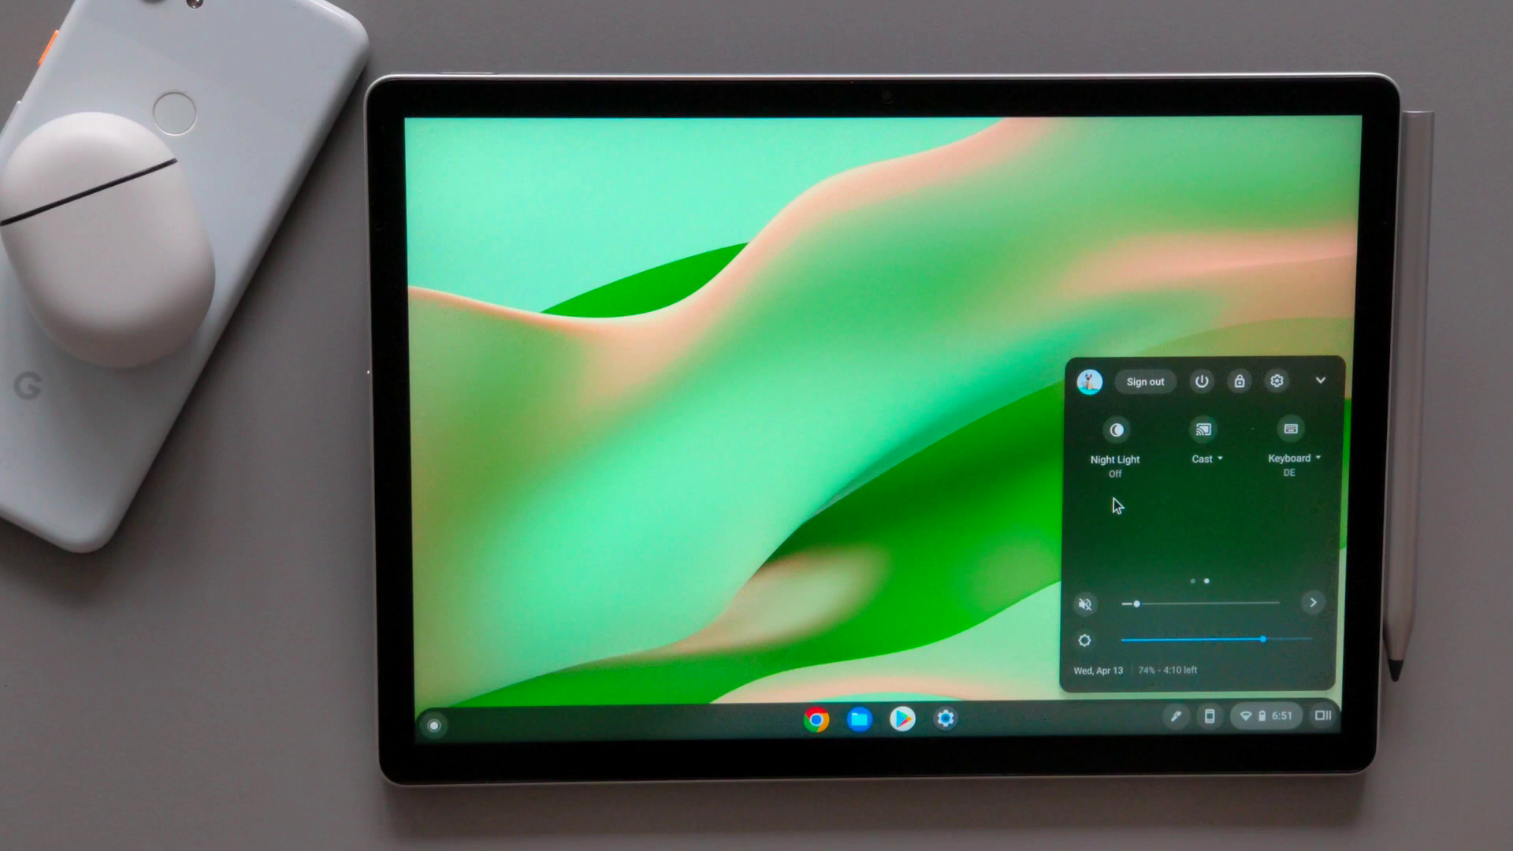
pyautogui.click(819, 724)
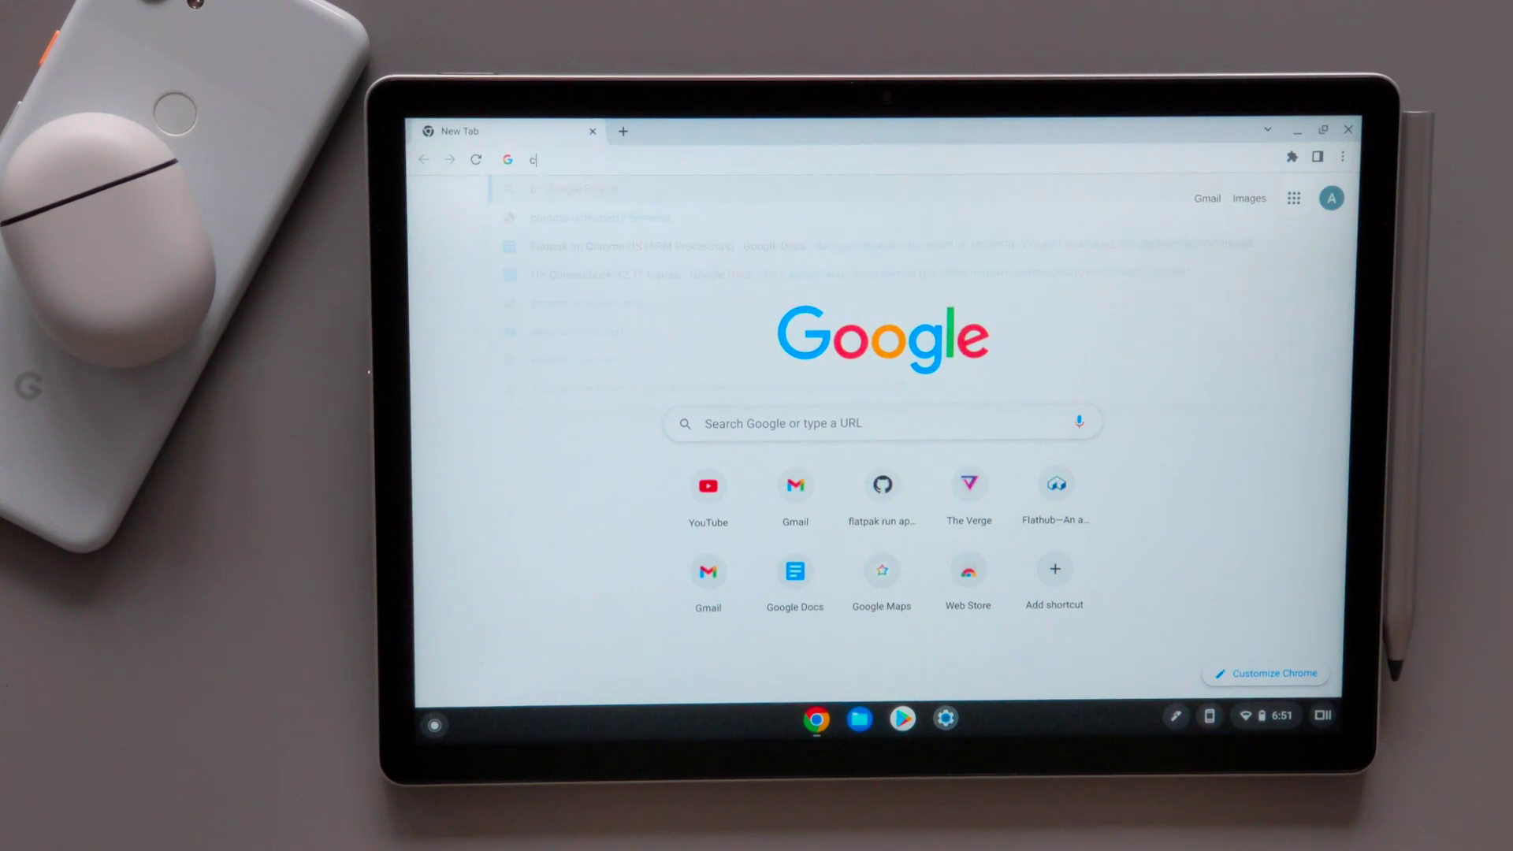
pyautogui.write('chrome:')
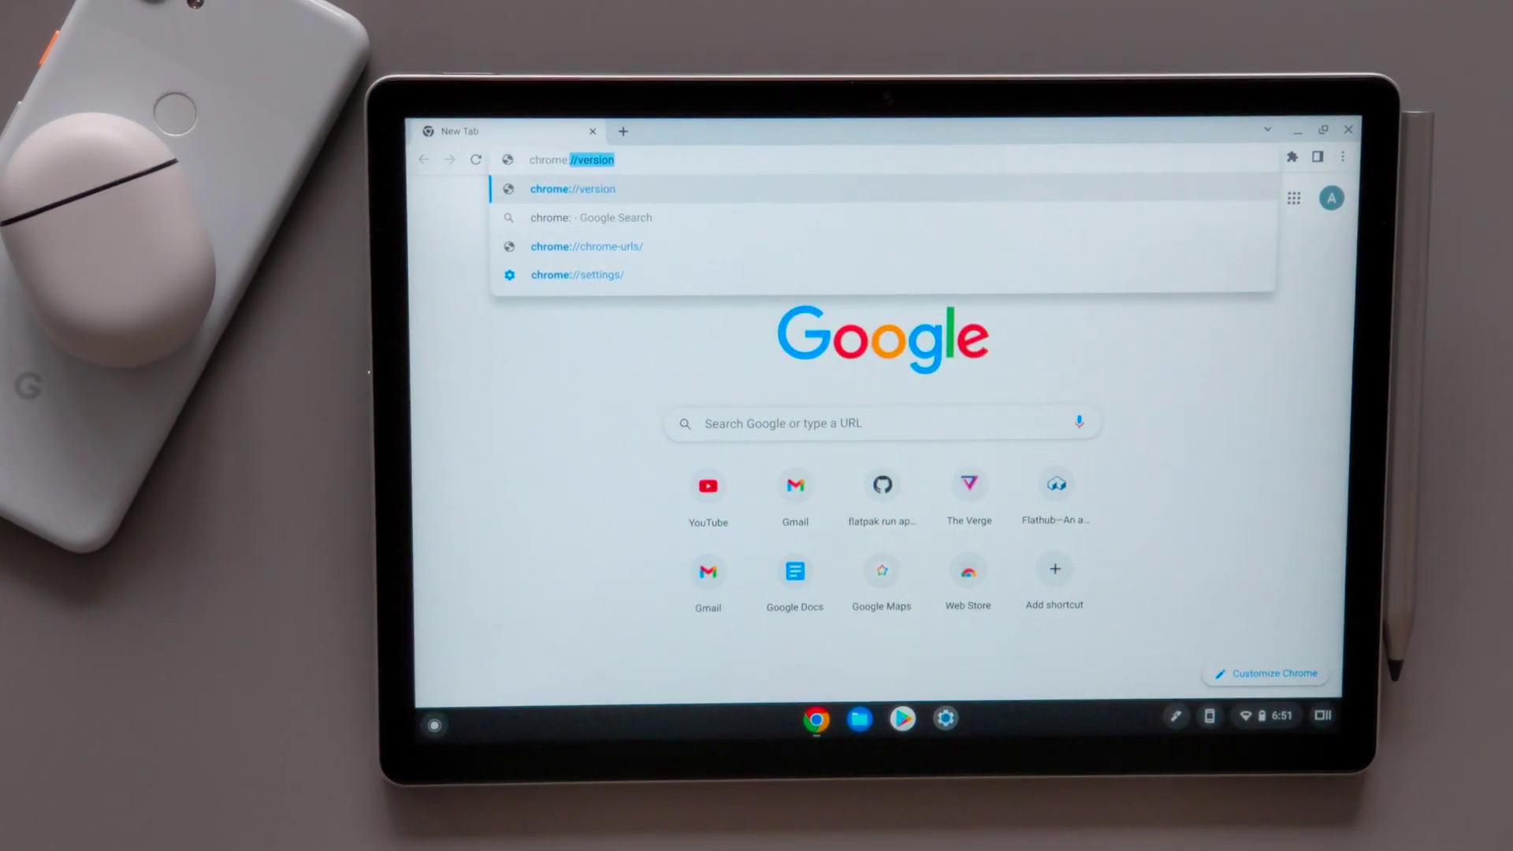
pyautogui.write('//fla')
pyautogui.press('Return')
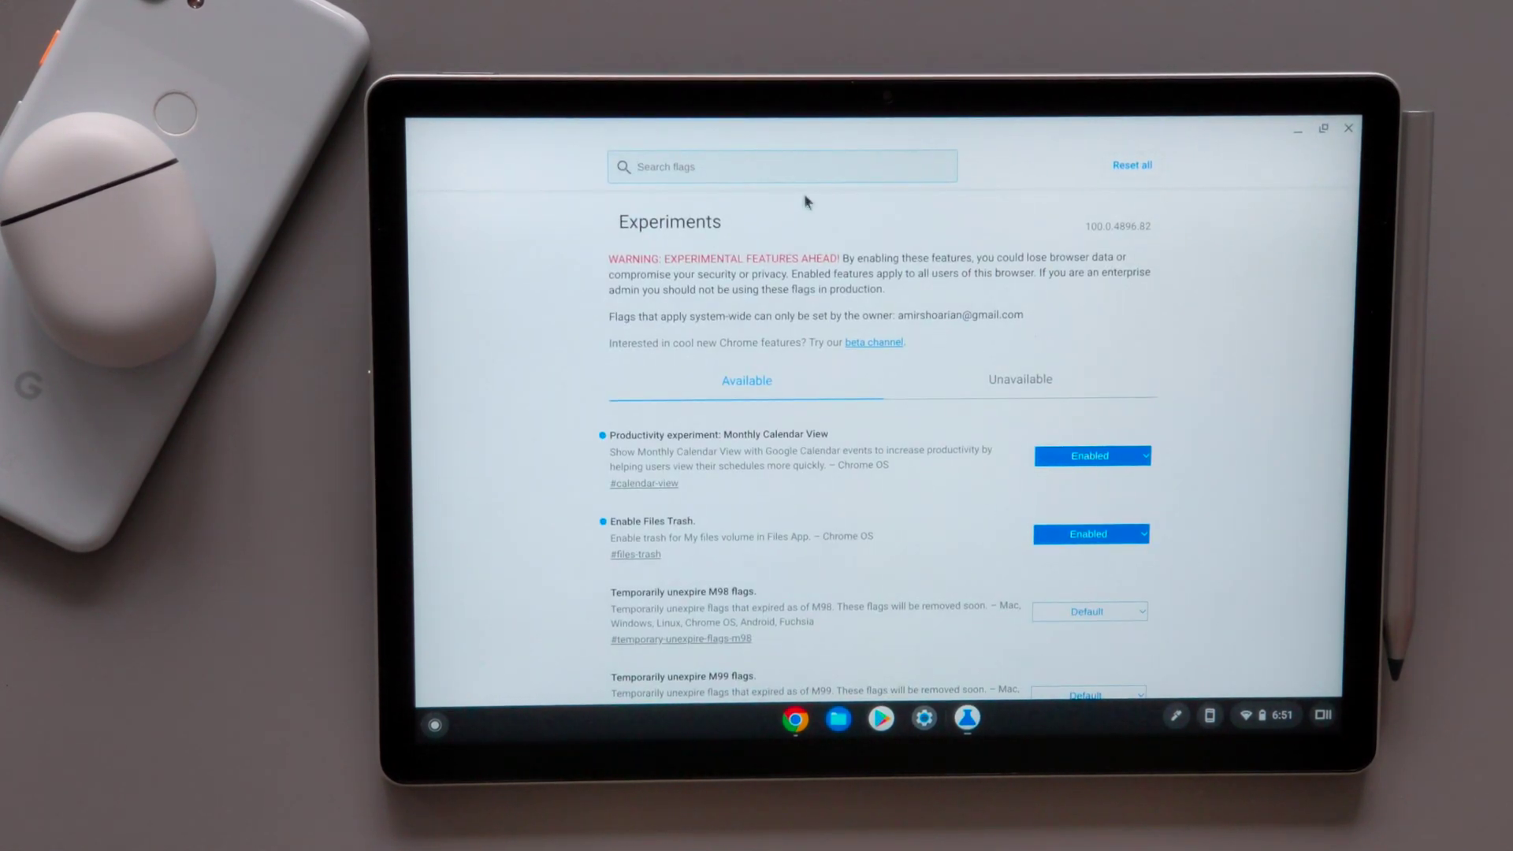
pyautogui.write('dark')
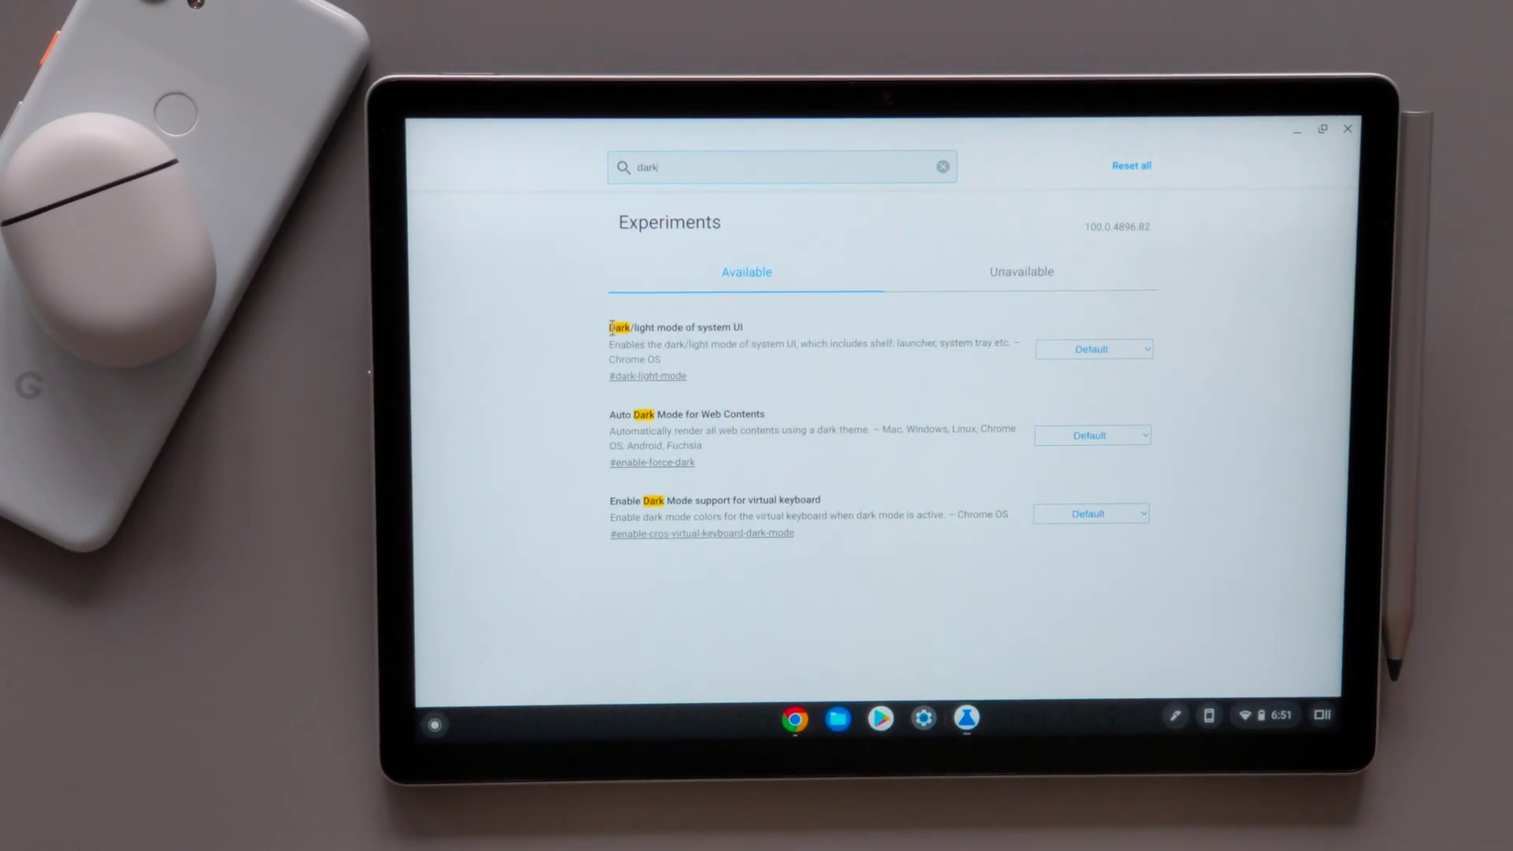
pyautogui.moveTo(611, 327); pyautogui.dragTo(747, 330)
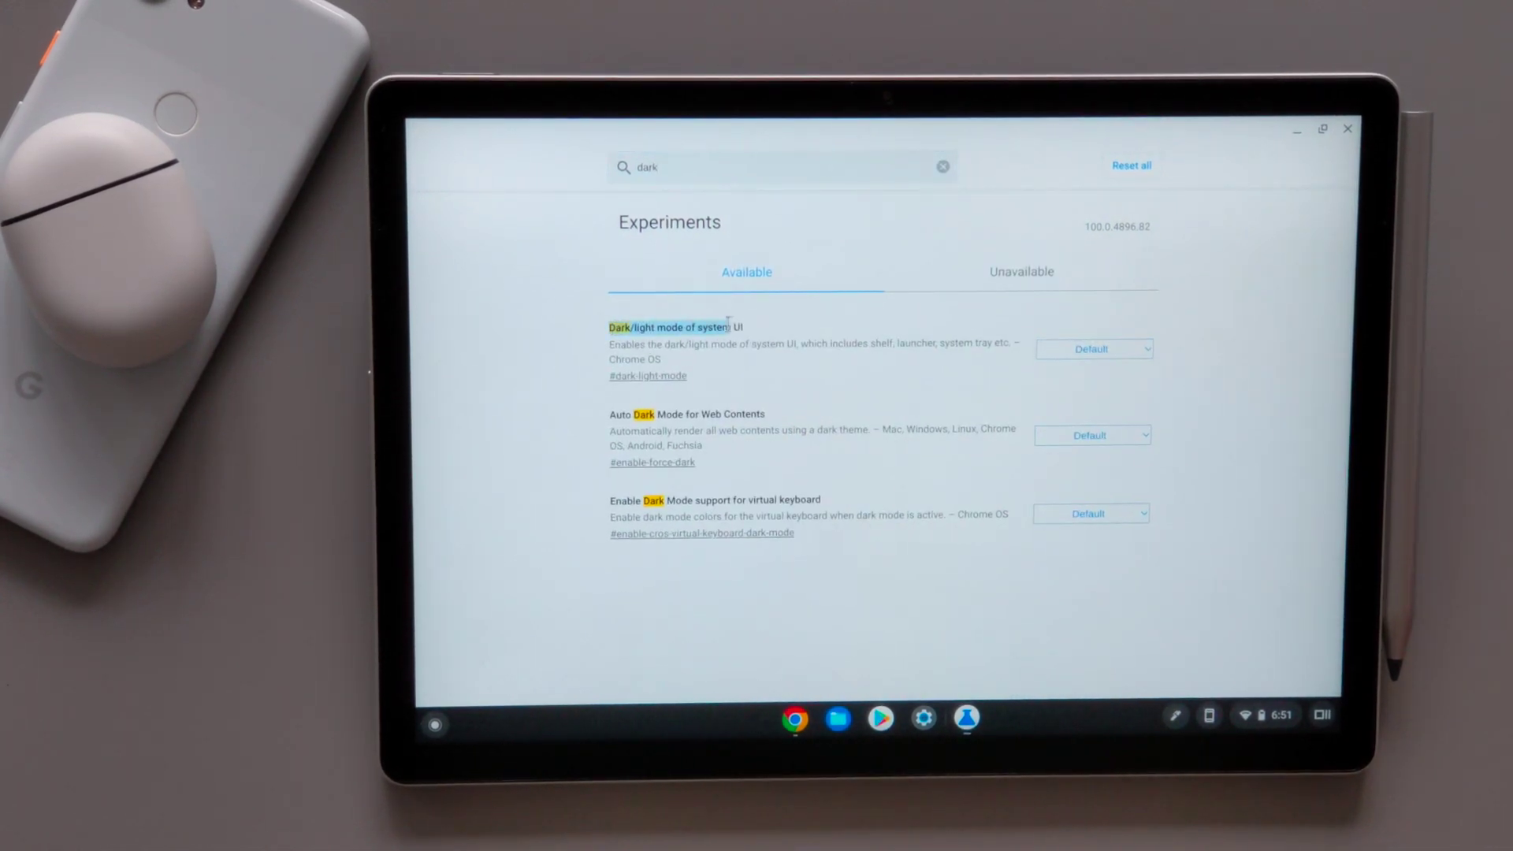
pyautogui.click(1064, 348)
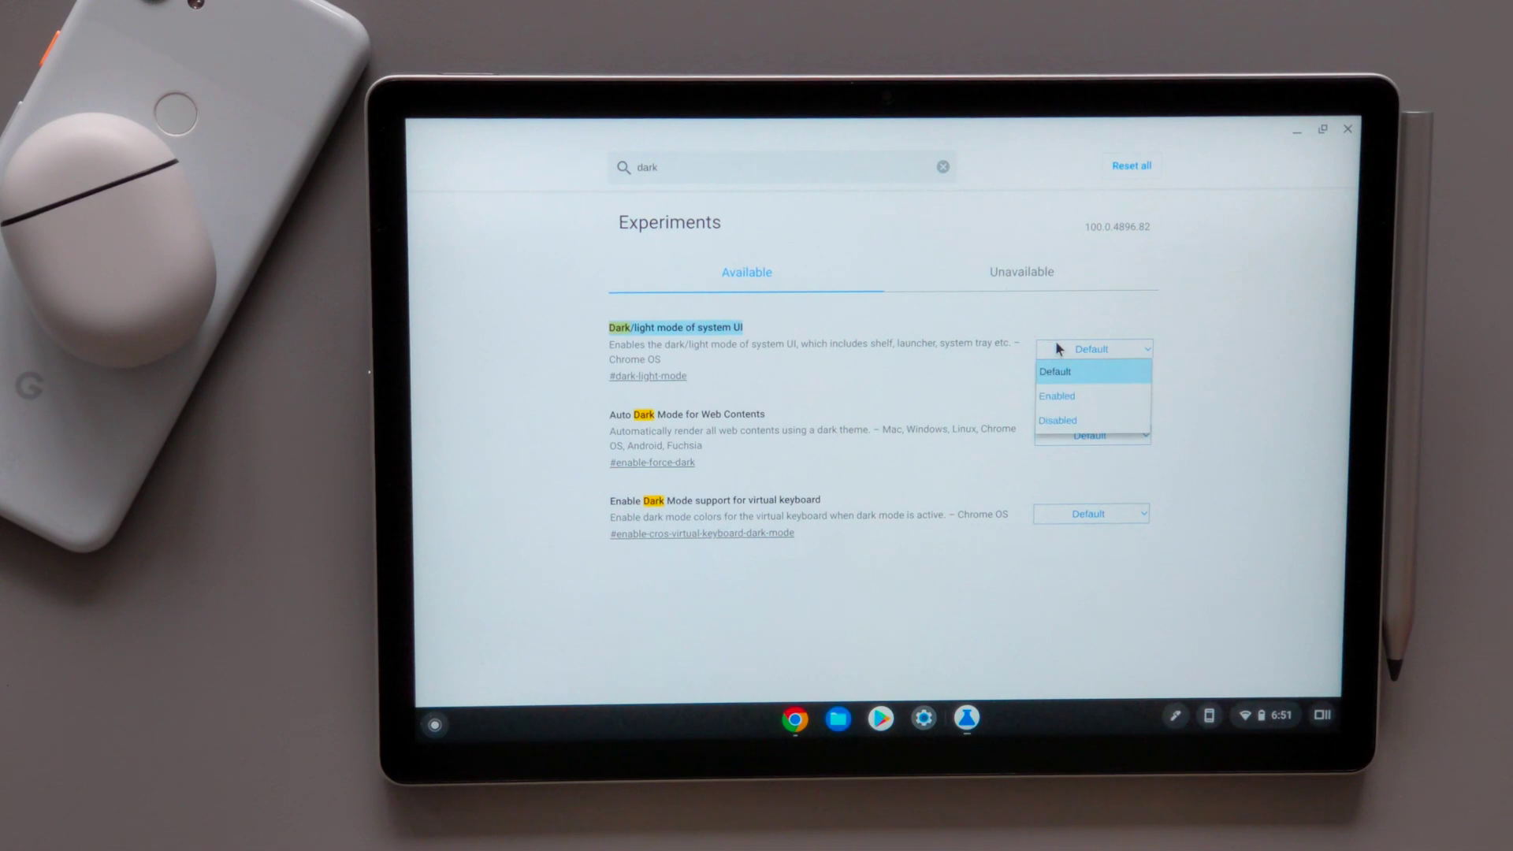
pyautogui.click(1076, 396)
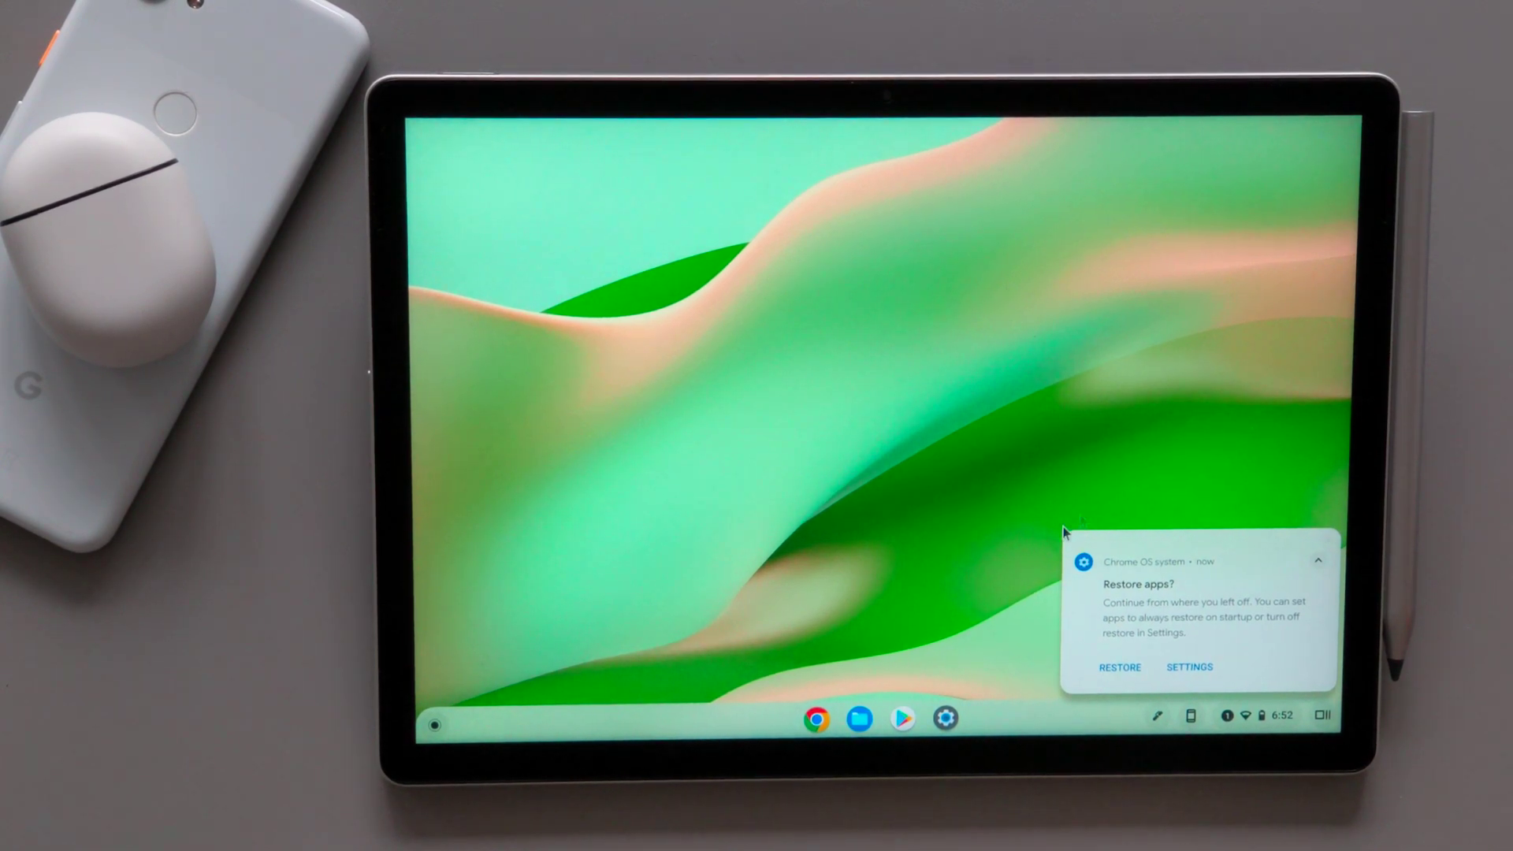
# - Dismiss the restore-apps prompt, then turn Quick Settings' Dark theme on and back off
pyautogui.click(1326, 545)
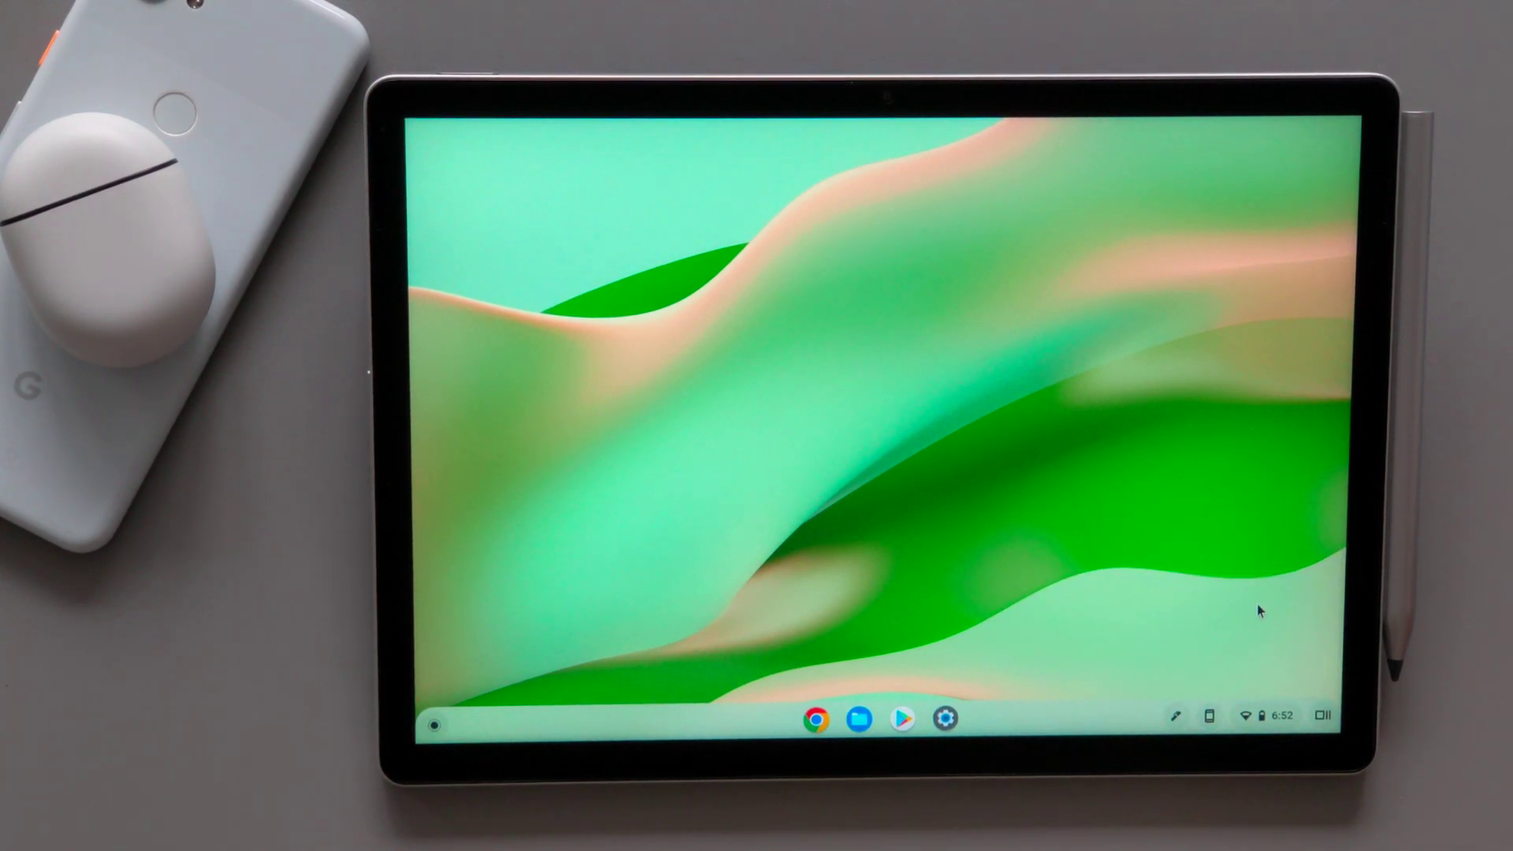
pyautogui.click(1266, 715)
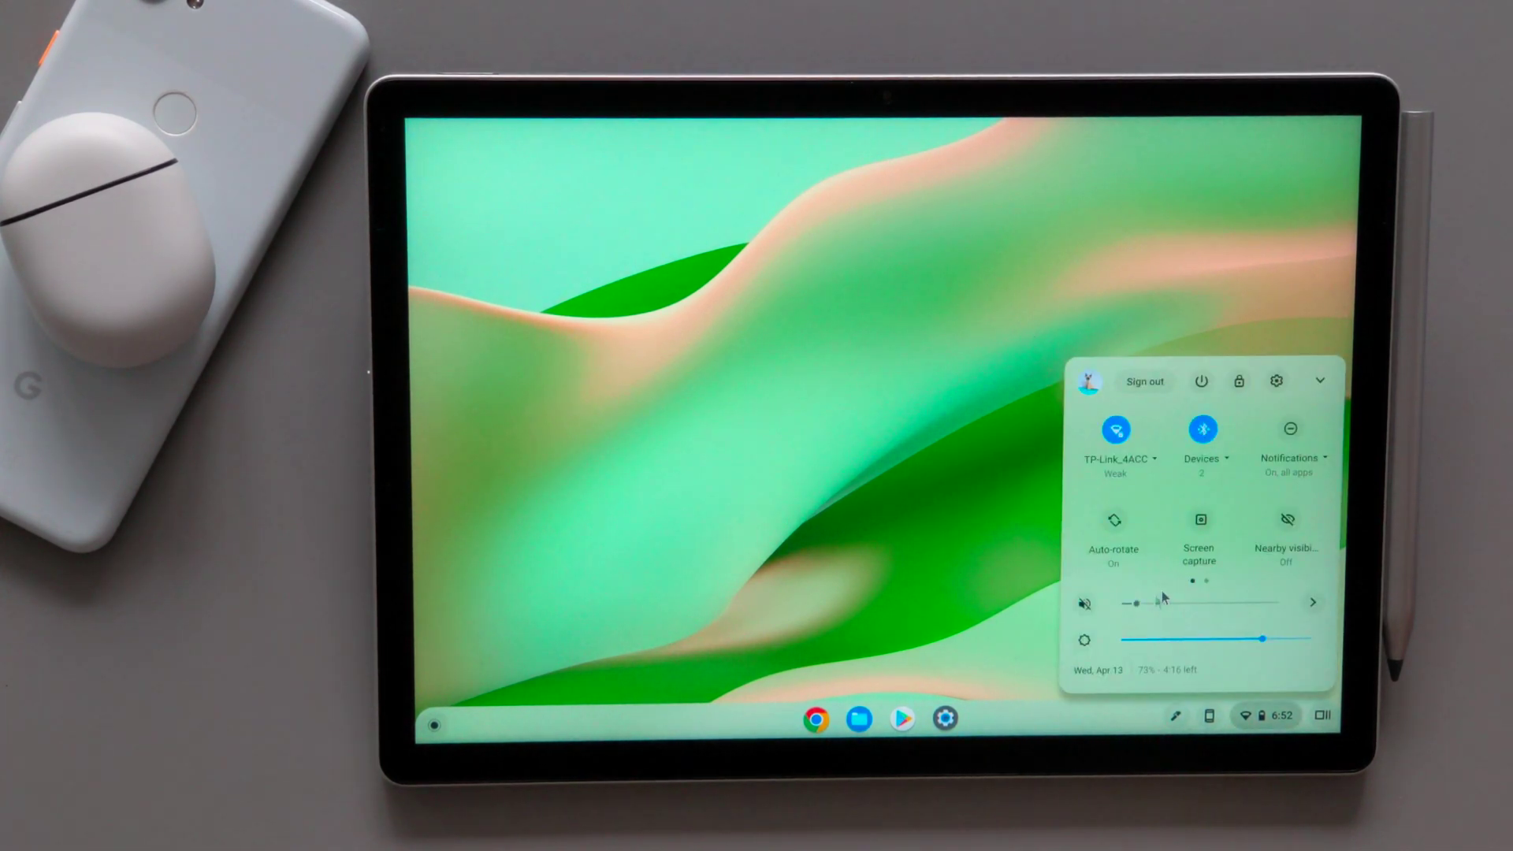
pyautogui.click(1207, 579)
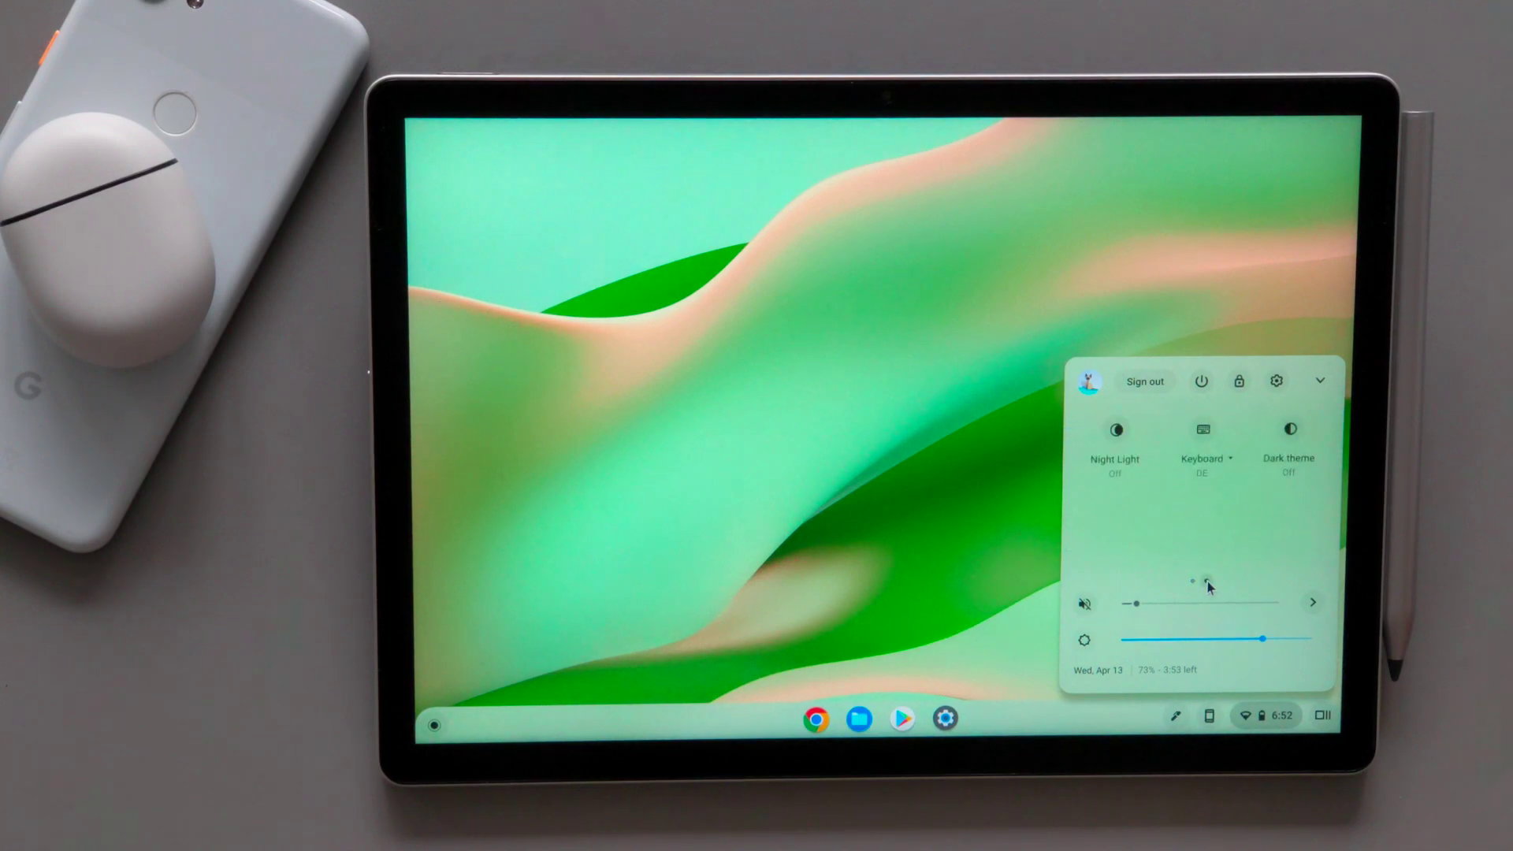
pyautogui.click(1291, 431)
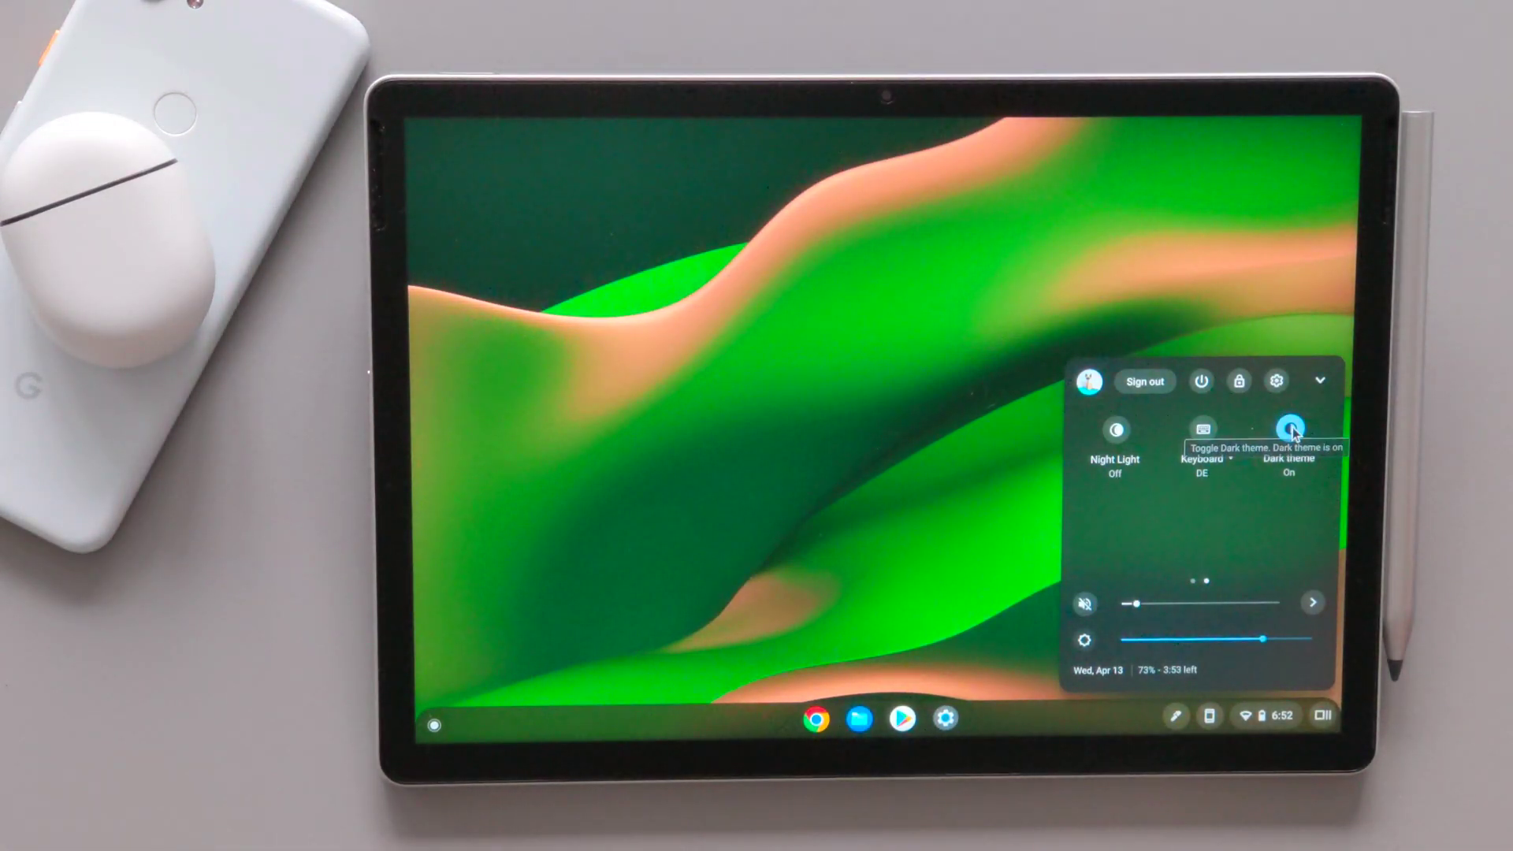
pyautogui.click(1294, 432)
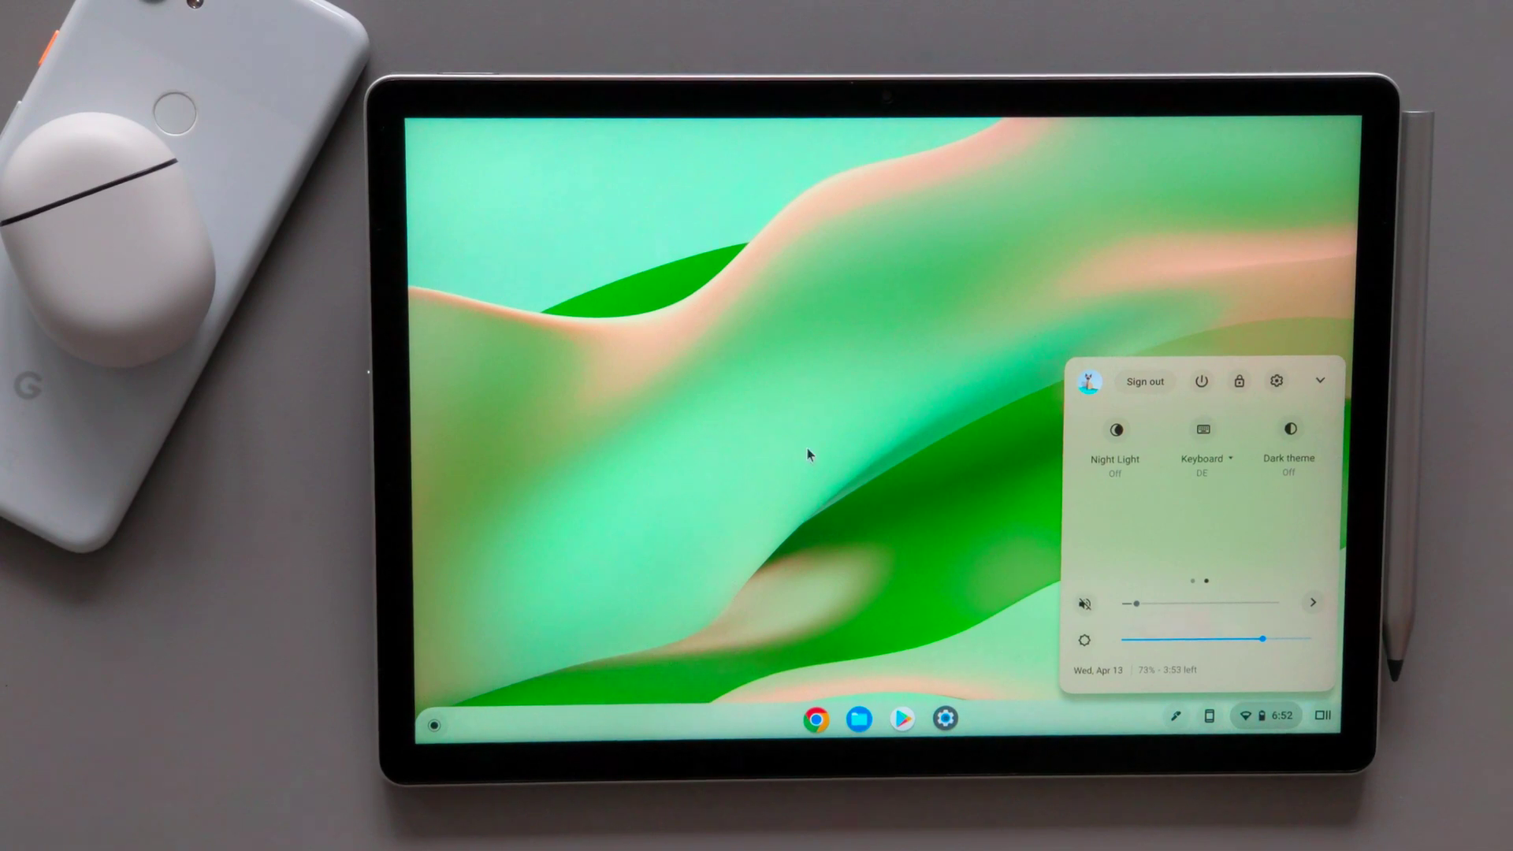
pyautogui.click(900, 423)
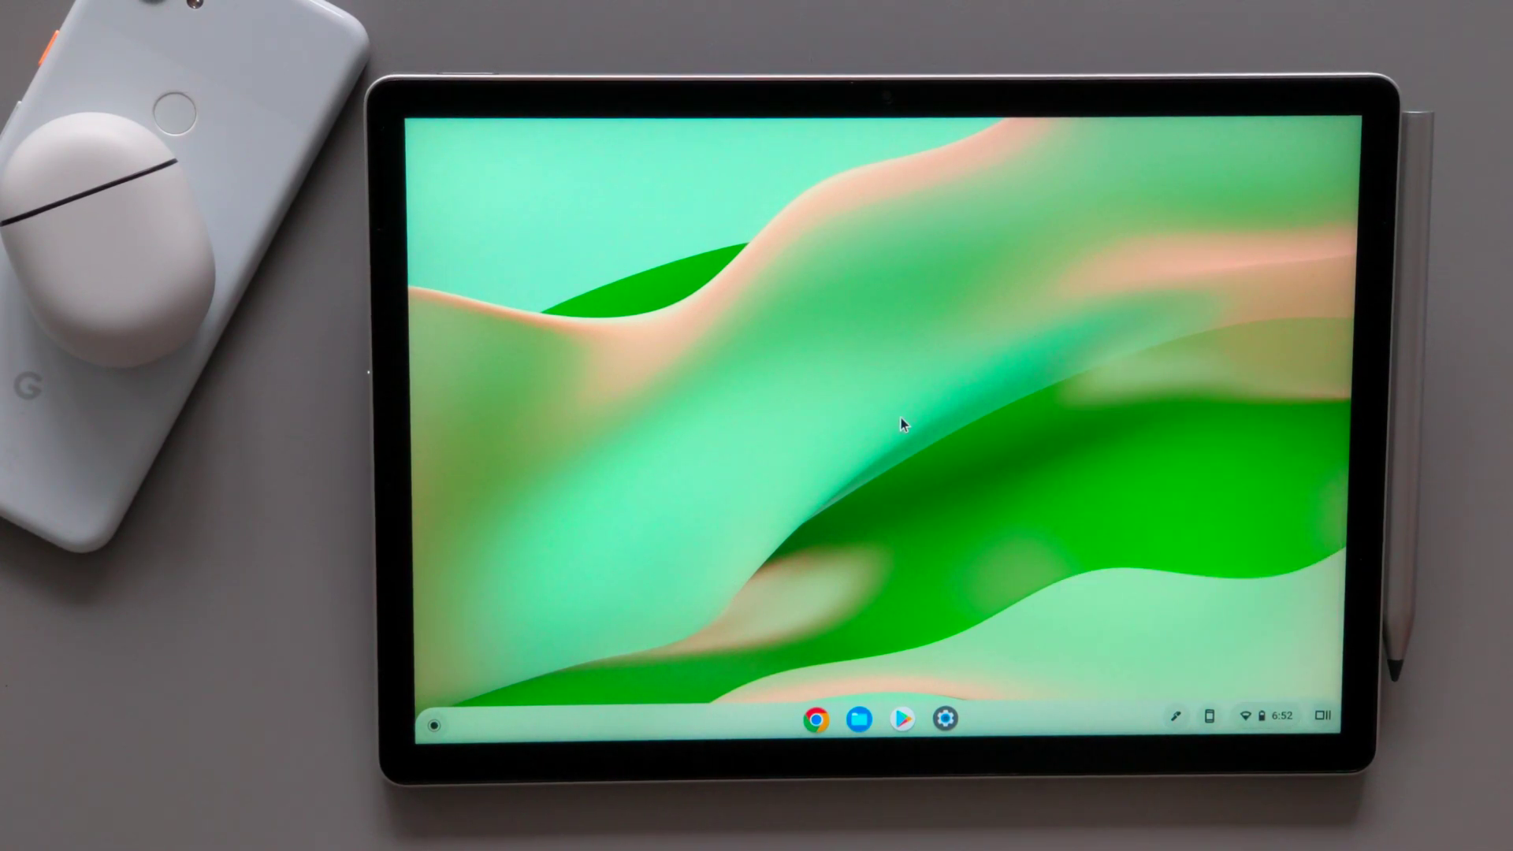
# - Open the Dark theme page under Personalization in Settings
pyautogui.click(945, 717)
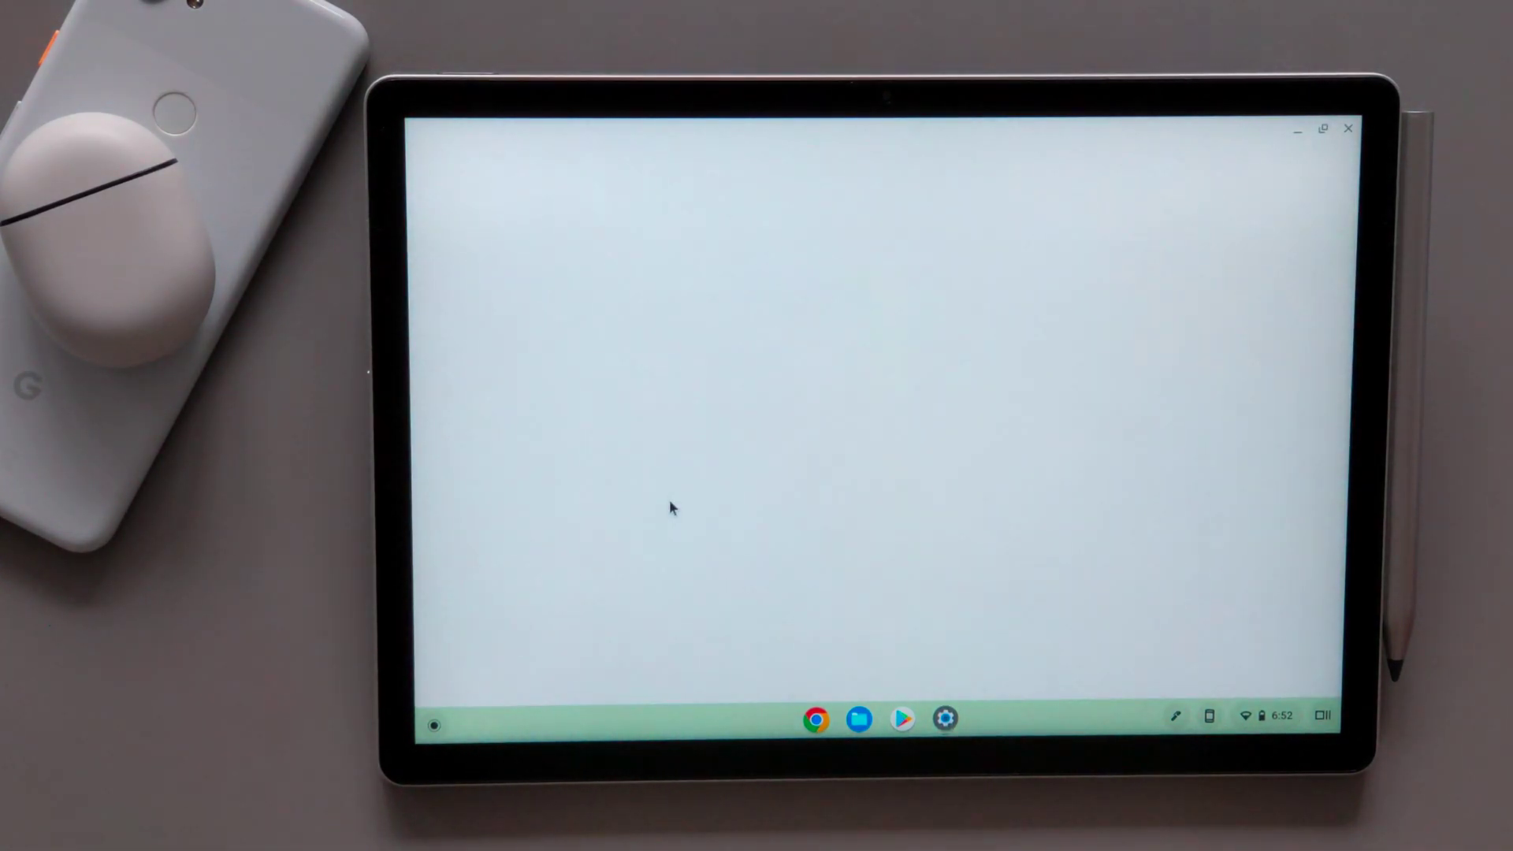
pyautogui.click(532, 416)
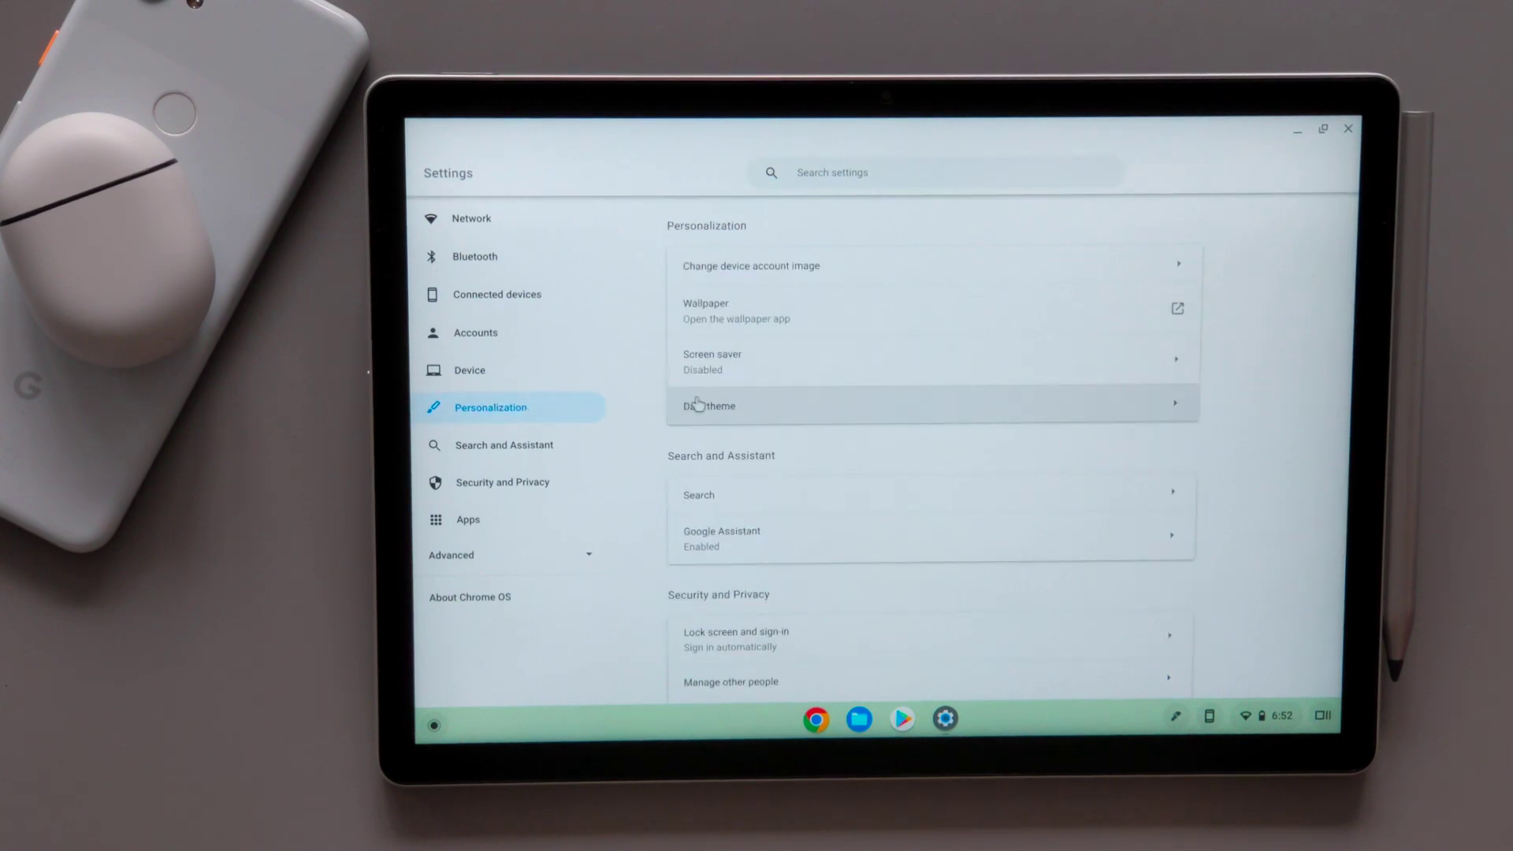
pyautogui.click(718, 418)
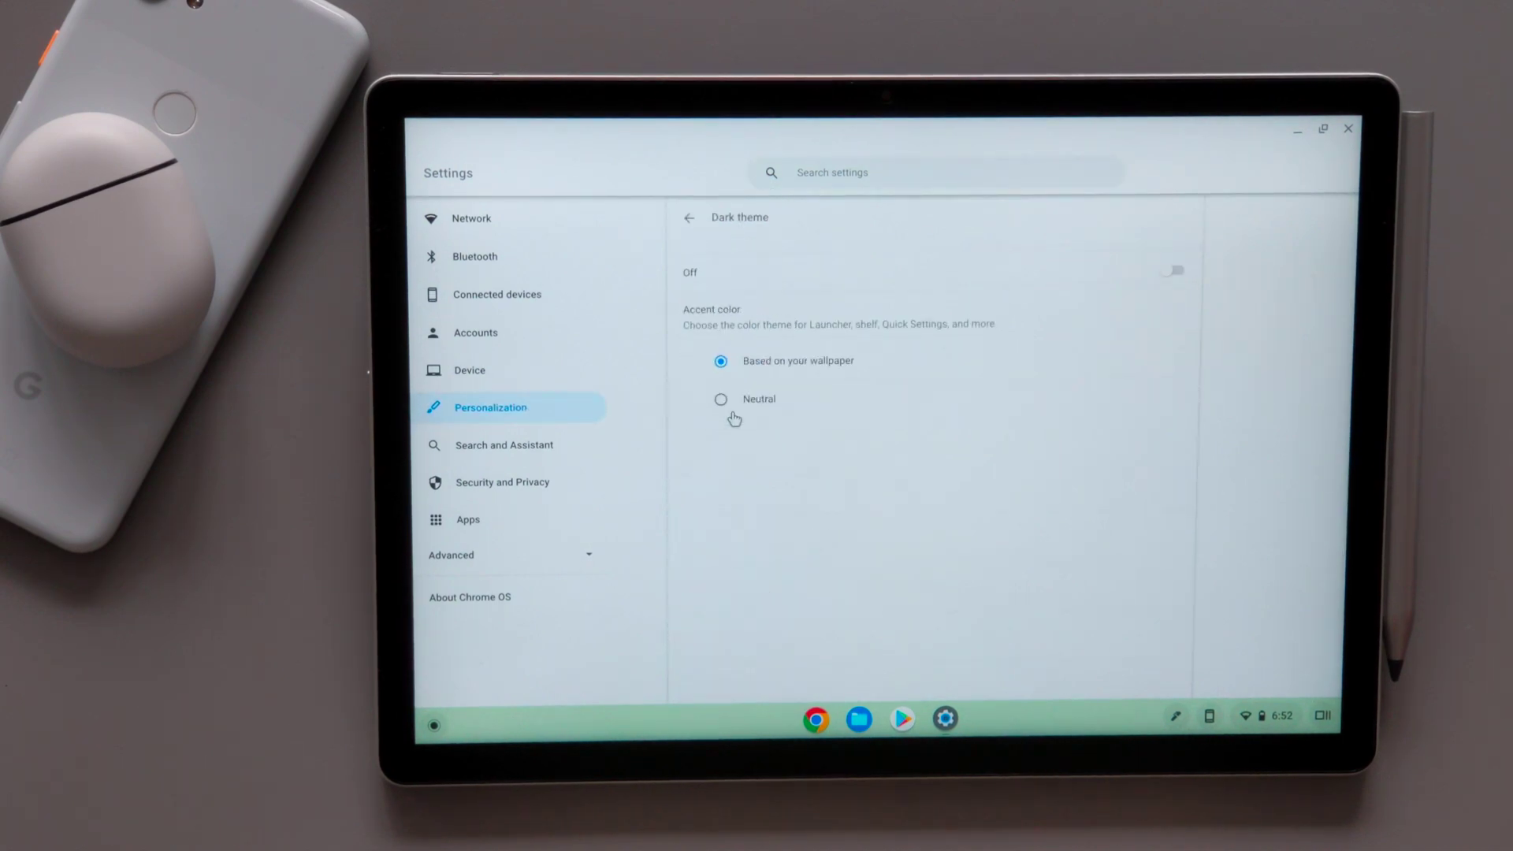
# - Turn dark theme on and off, leaving the accent color based on the wallpaper
pyautogui.click(1168, 270)
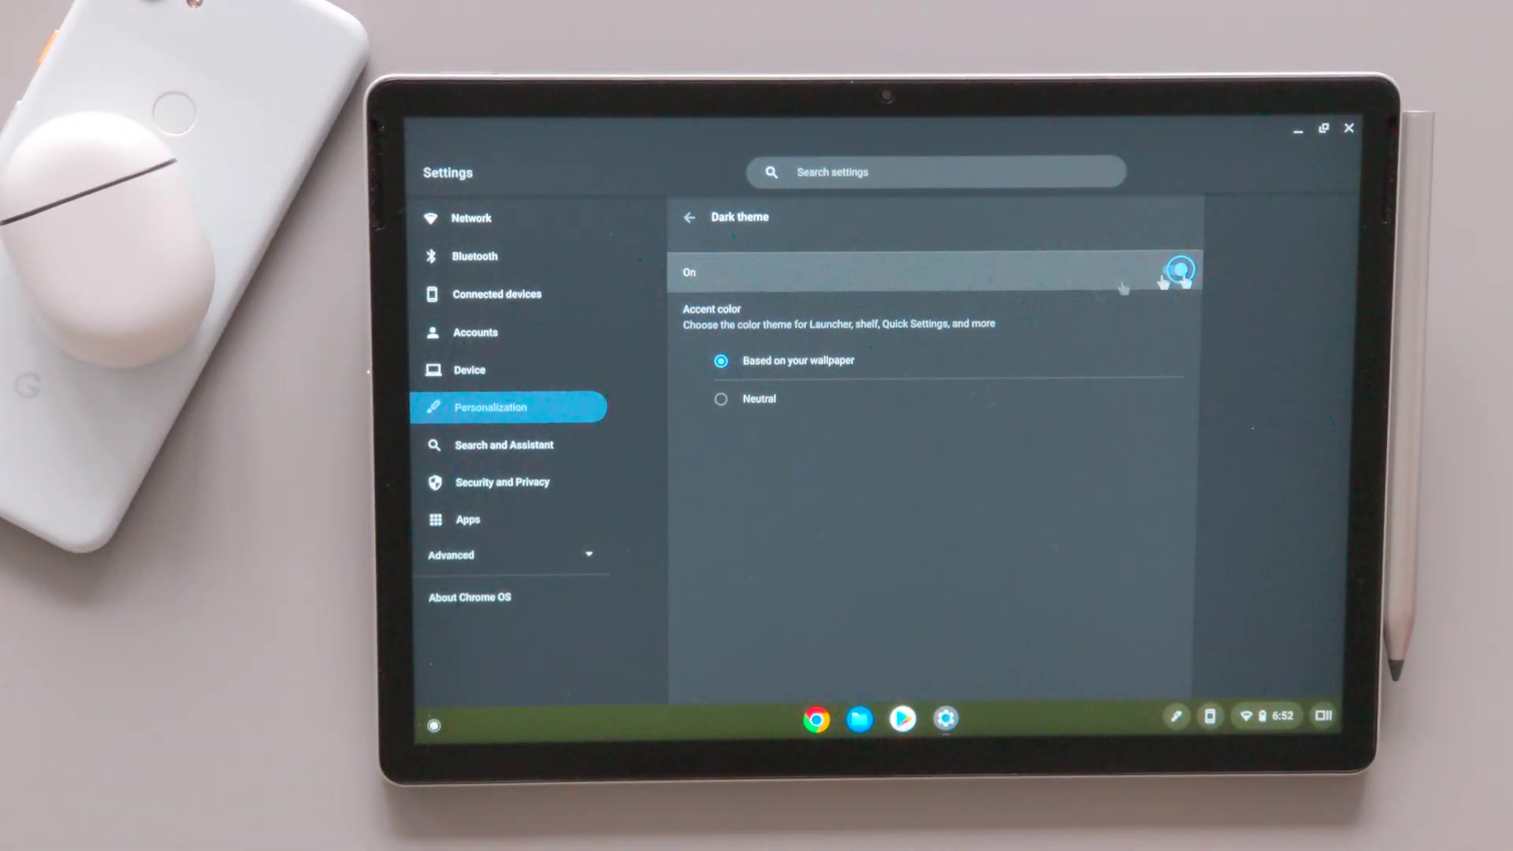
pyautogui.click(1179, 271)
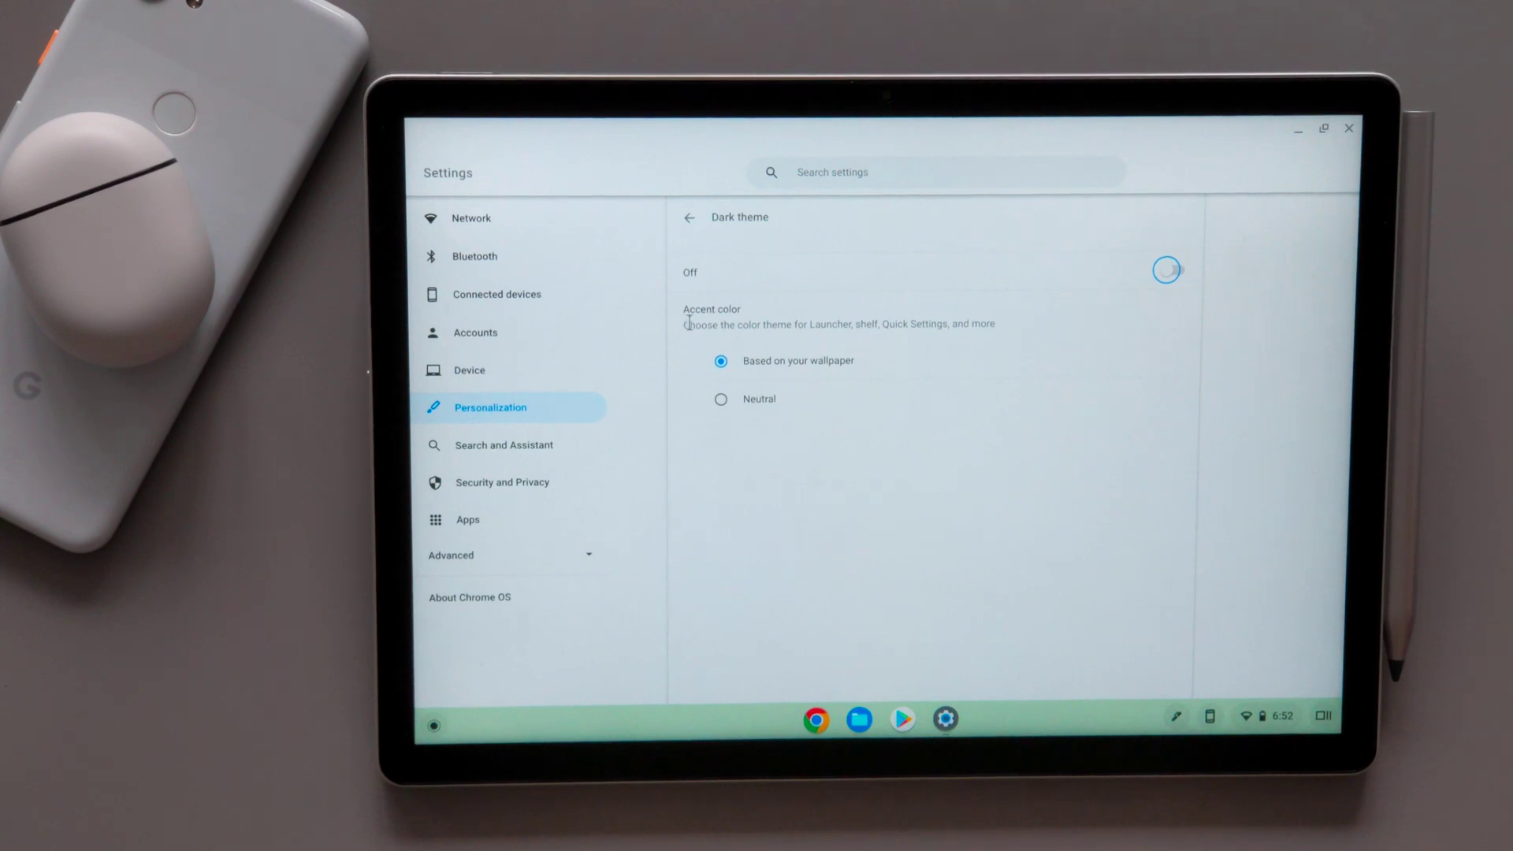
pyautogui.moveTo(686, 326)
pyautogui.mouseDown()
pyautogui.moveTo(981, 323)
pyautogui.moveTo(821, 328)
pyautogui.mouseUp()
pyautogui.click(888, 326)
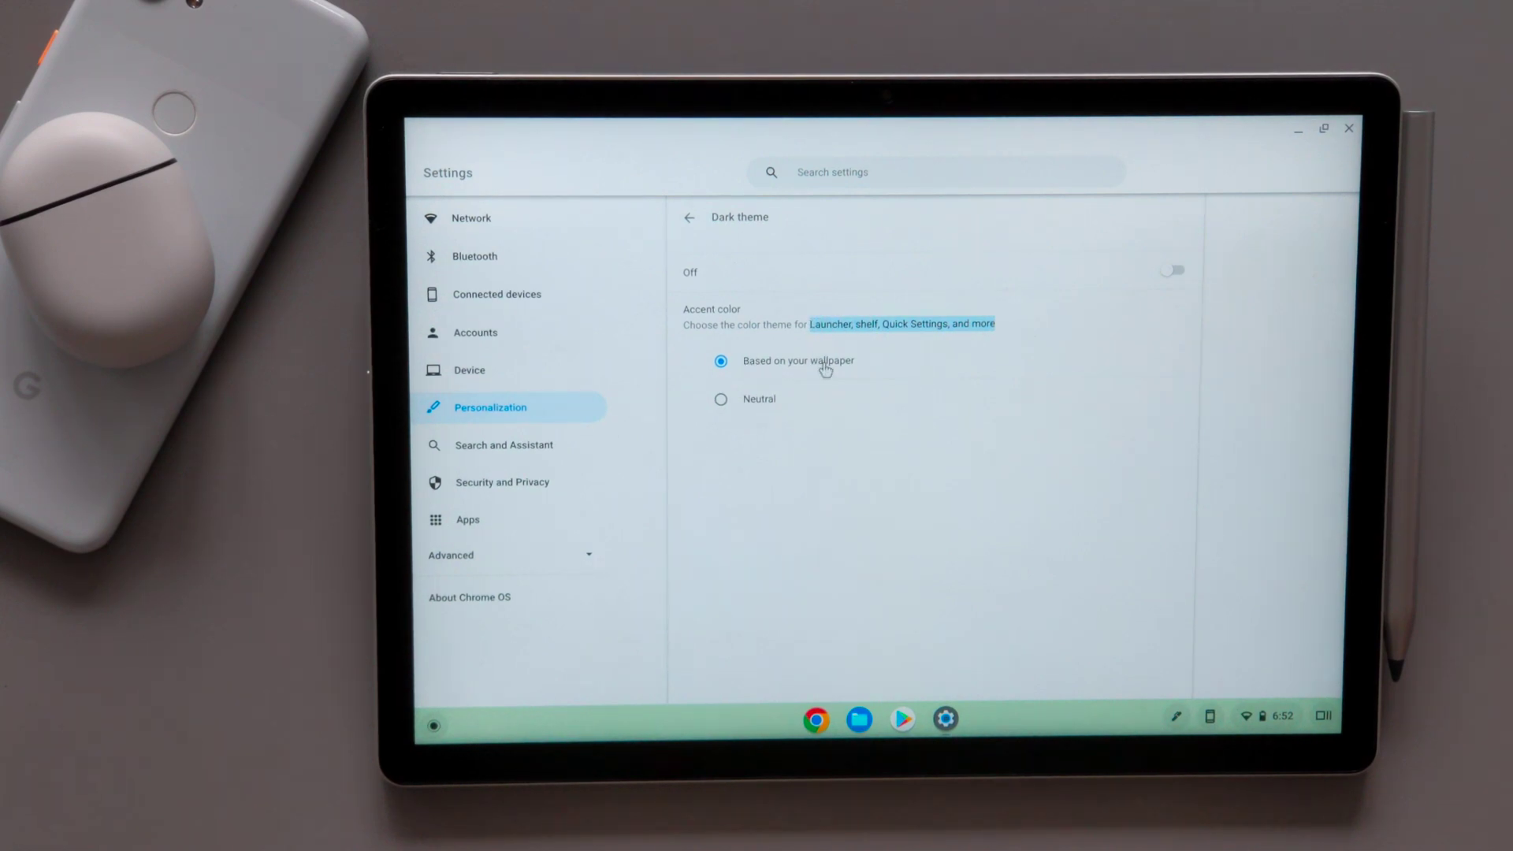
pyautogui.click(1010, 488)
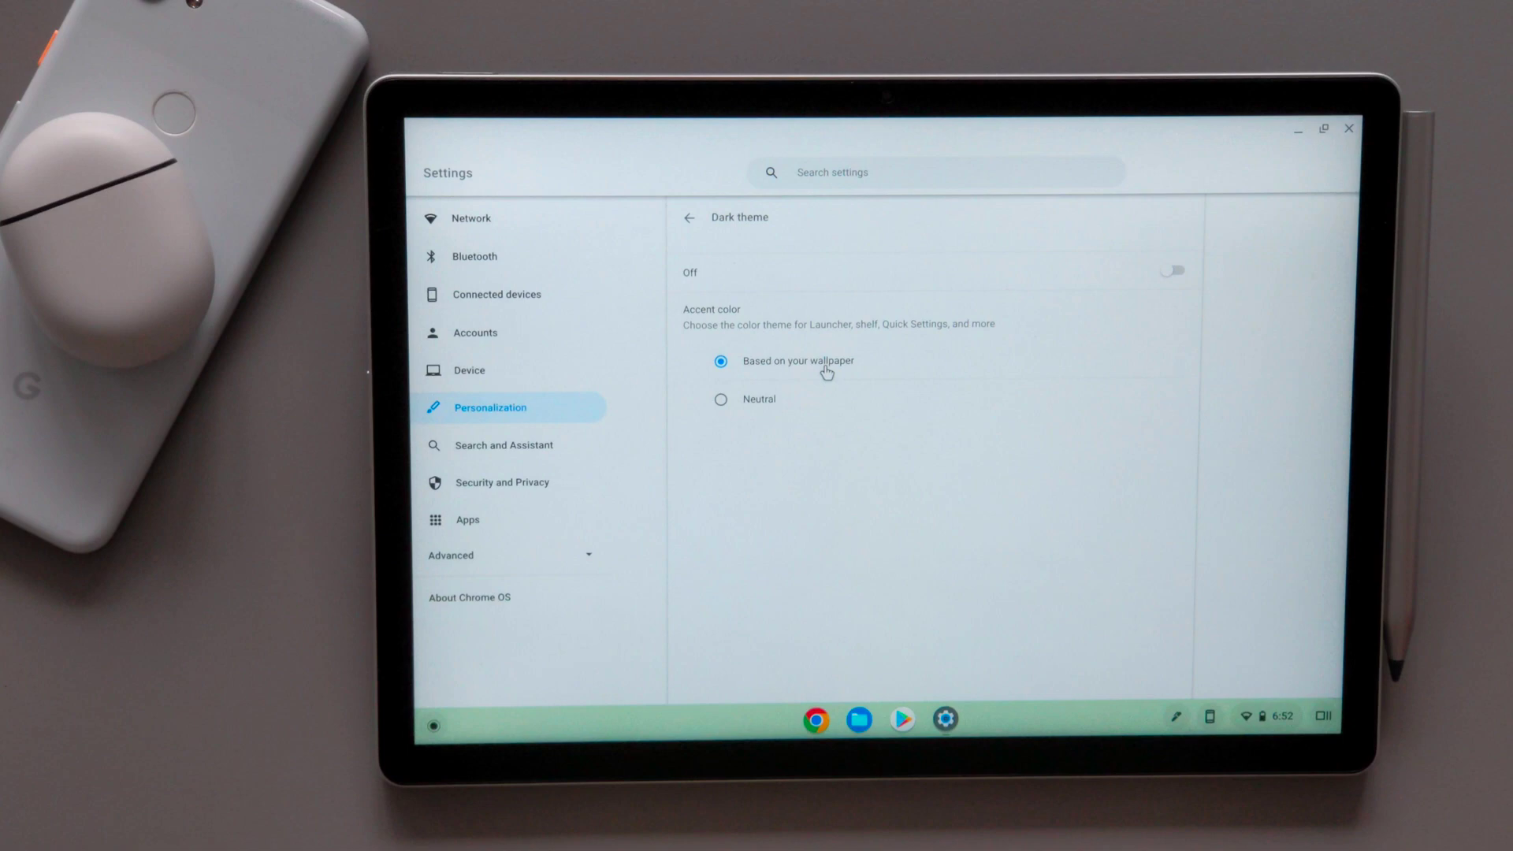
# - Close Settings and open the Element collection in the wallpaper picker
pyautogui.click(1353, 128)
pyautogui.rightClick(960, 391)
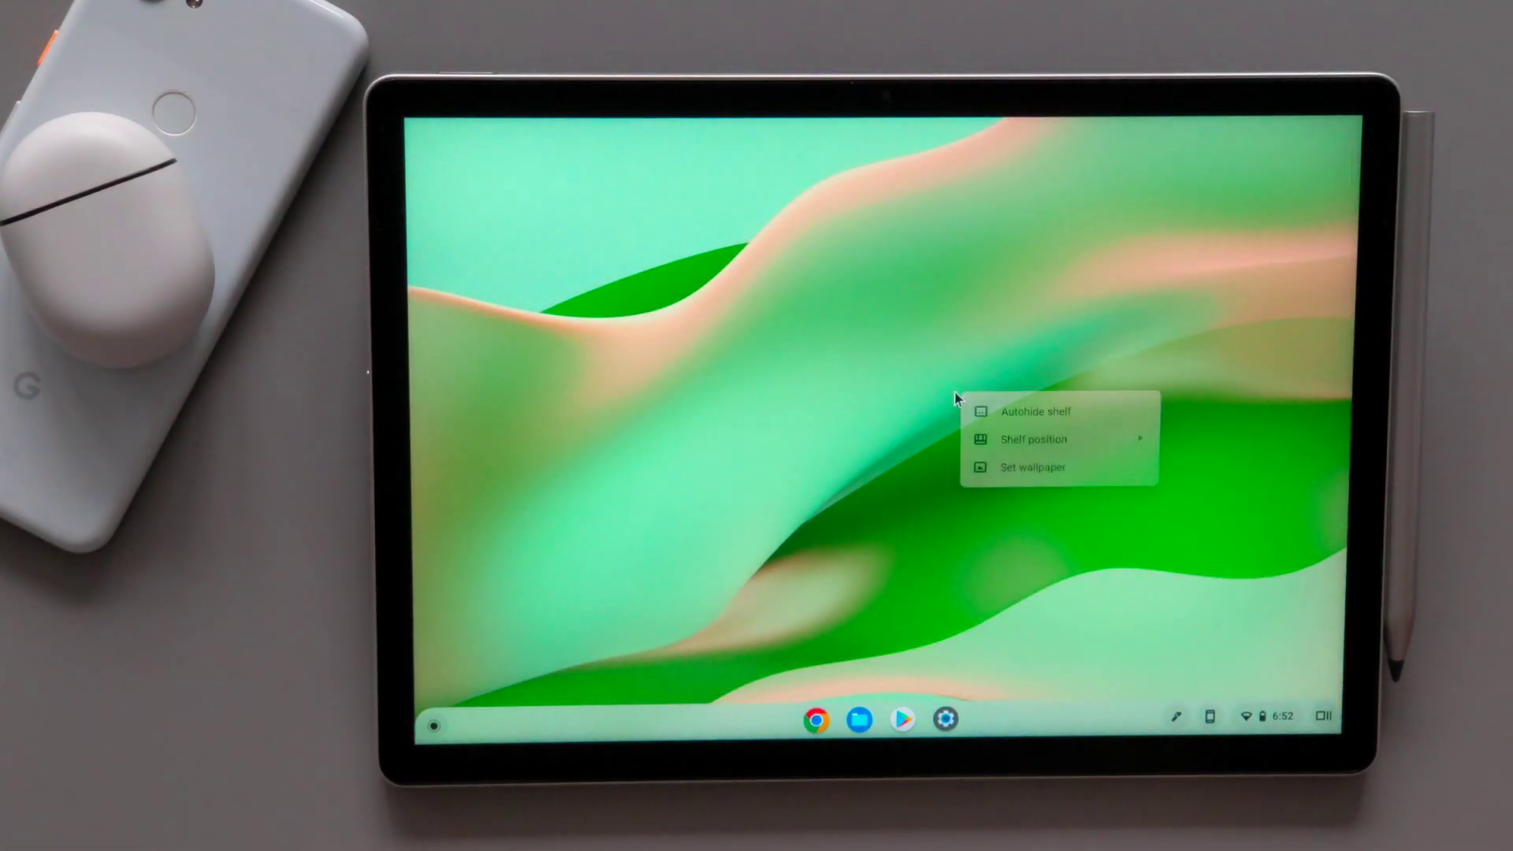
pyautogui.click(1036, 473)
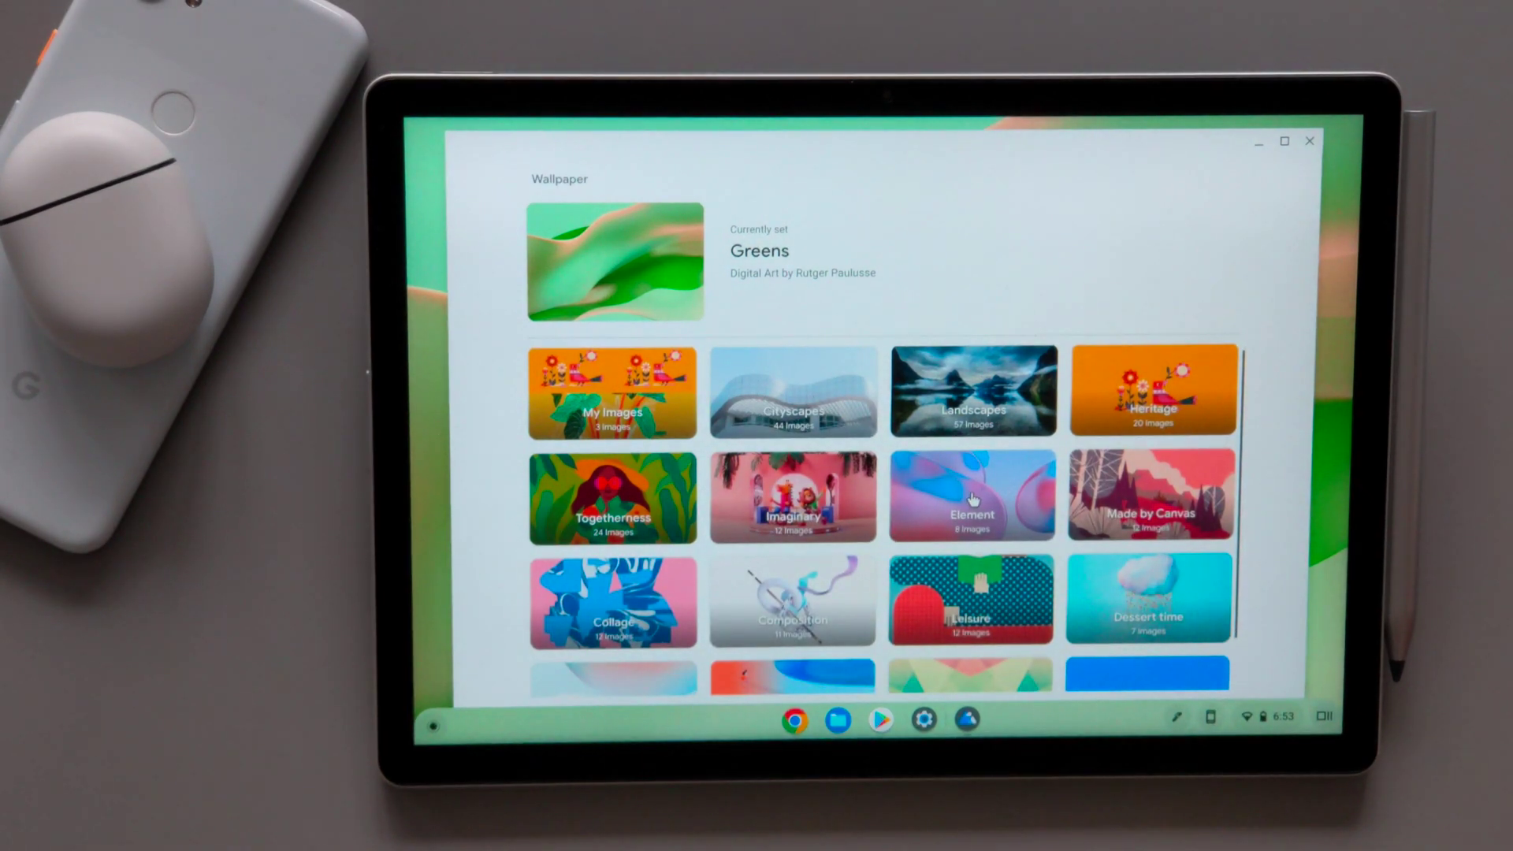
pyautogui.click(971, 502)
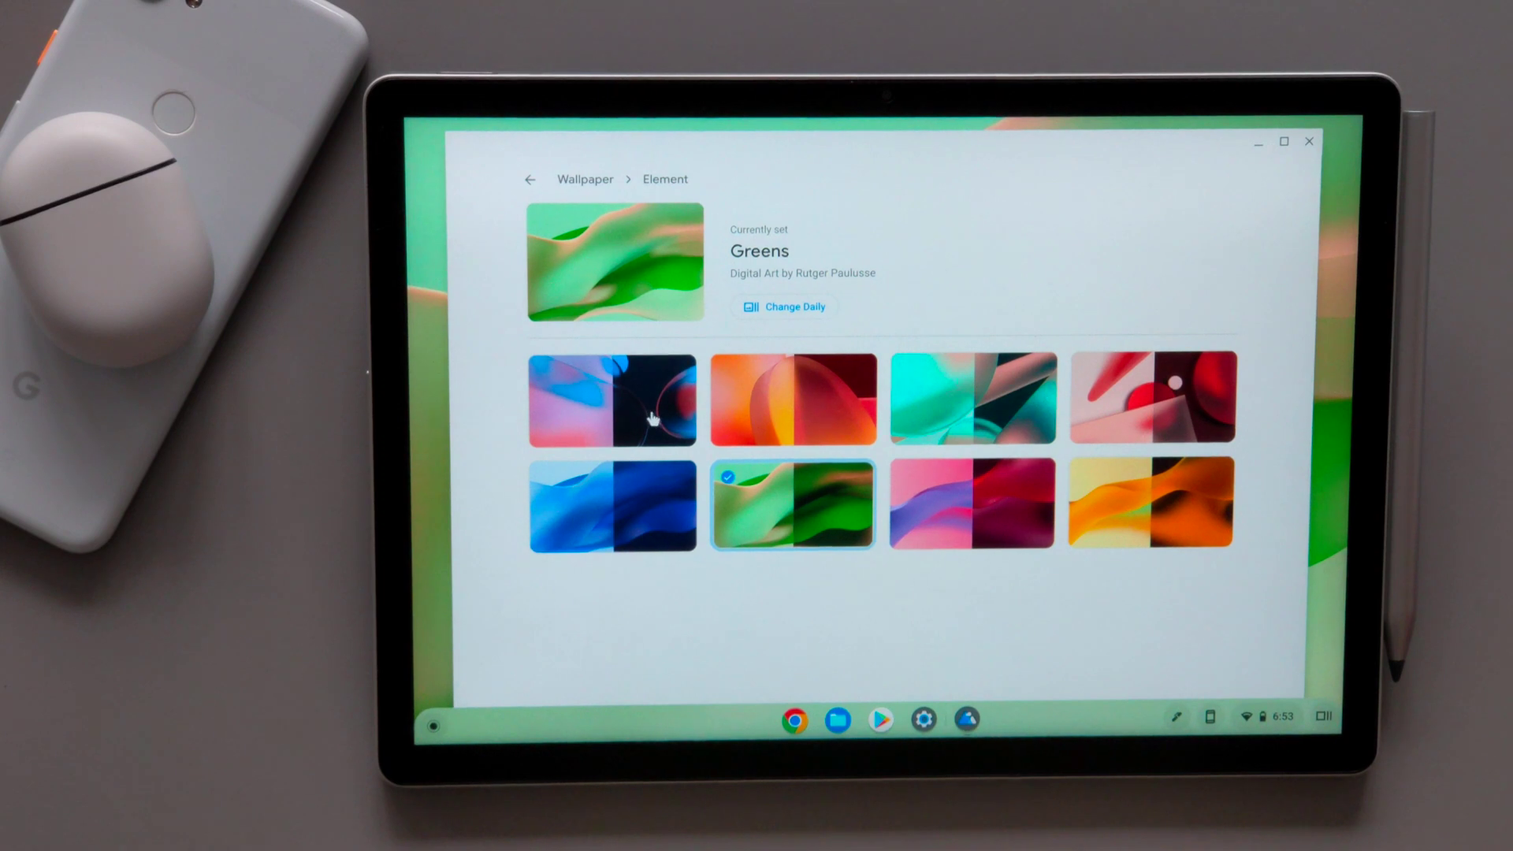
# - Set Fire Light as the wallpaper and check the Quick Settings accents
pyautogui.click(790, 419)
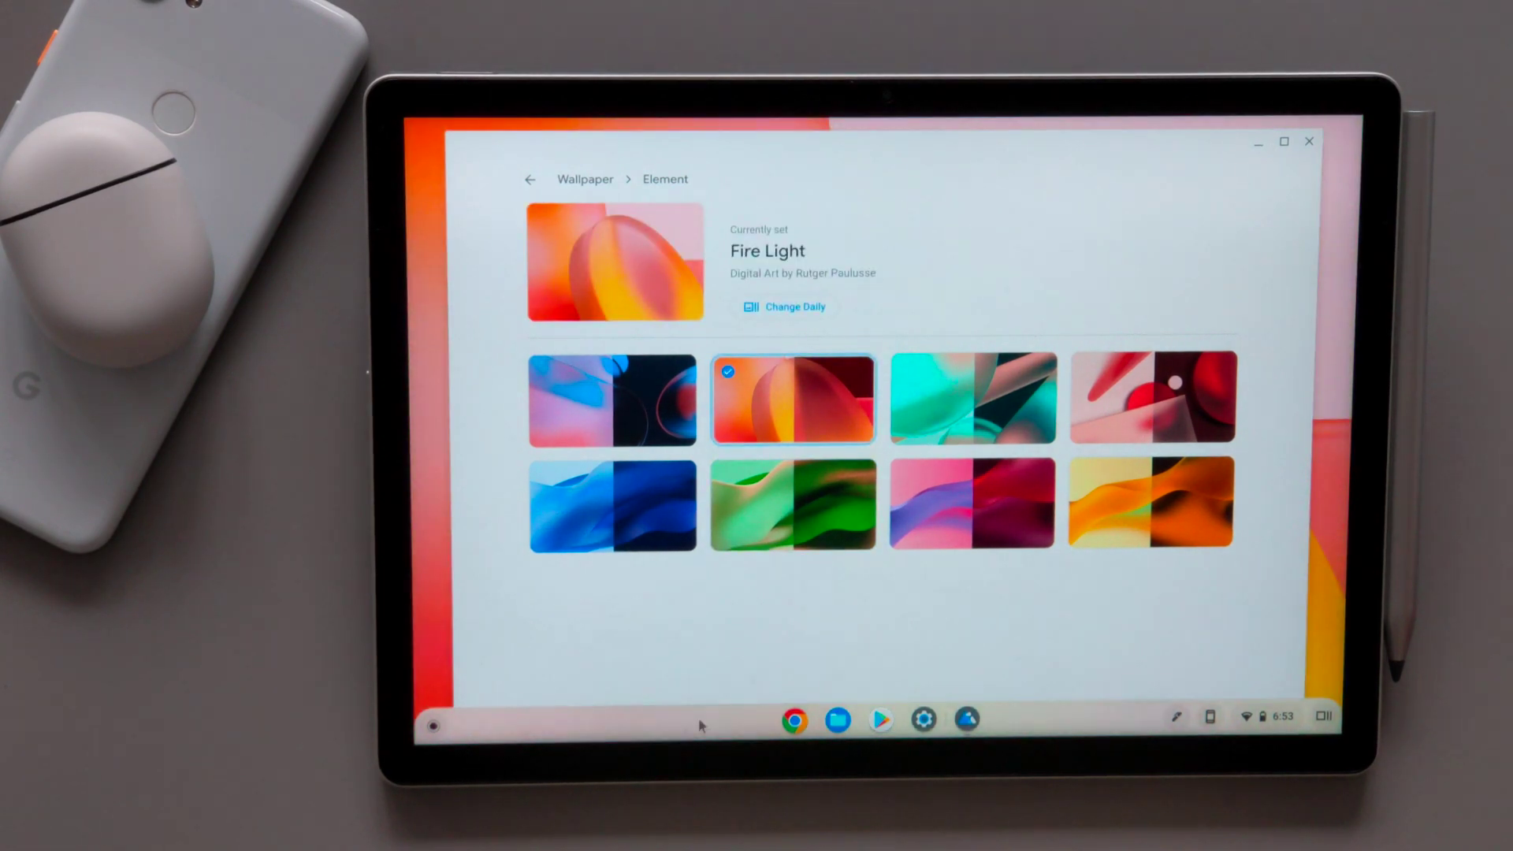
pyautogui.press('super')
pyautogui.press('super')
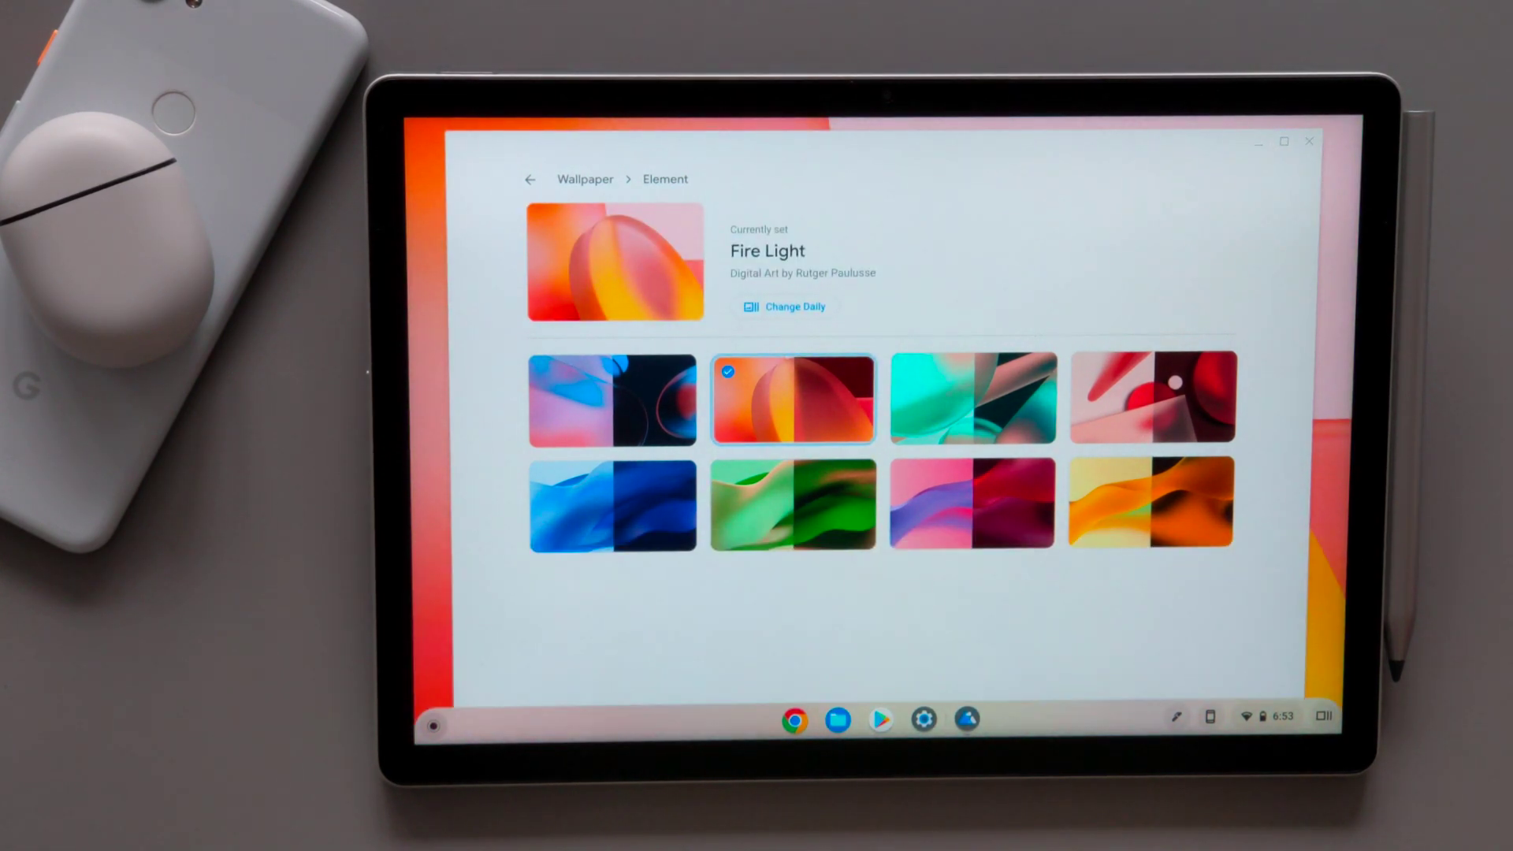
pyautogui.click(1262, 715)
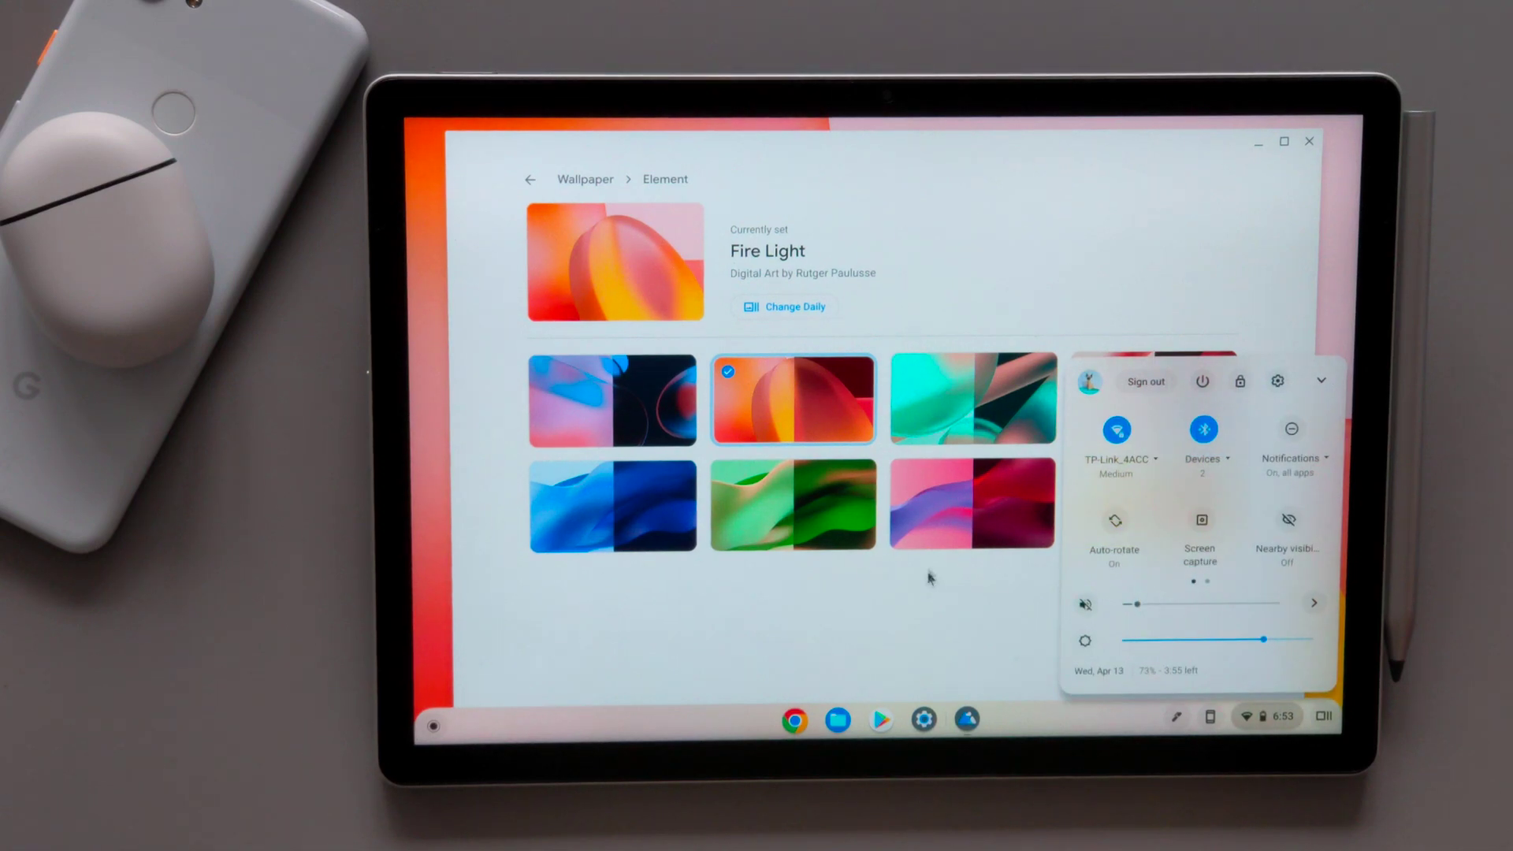
# - Switch the wallpaper to Greens and check the updated accents
pyautogui.click(792, 502)
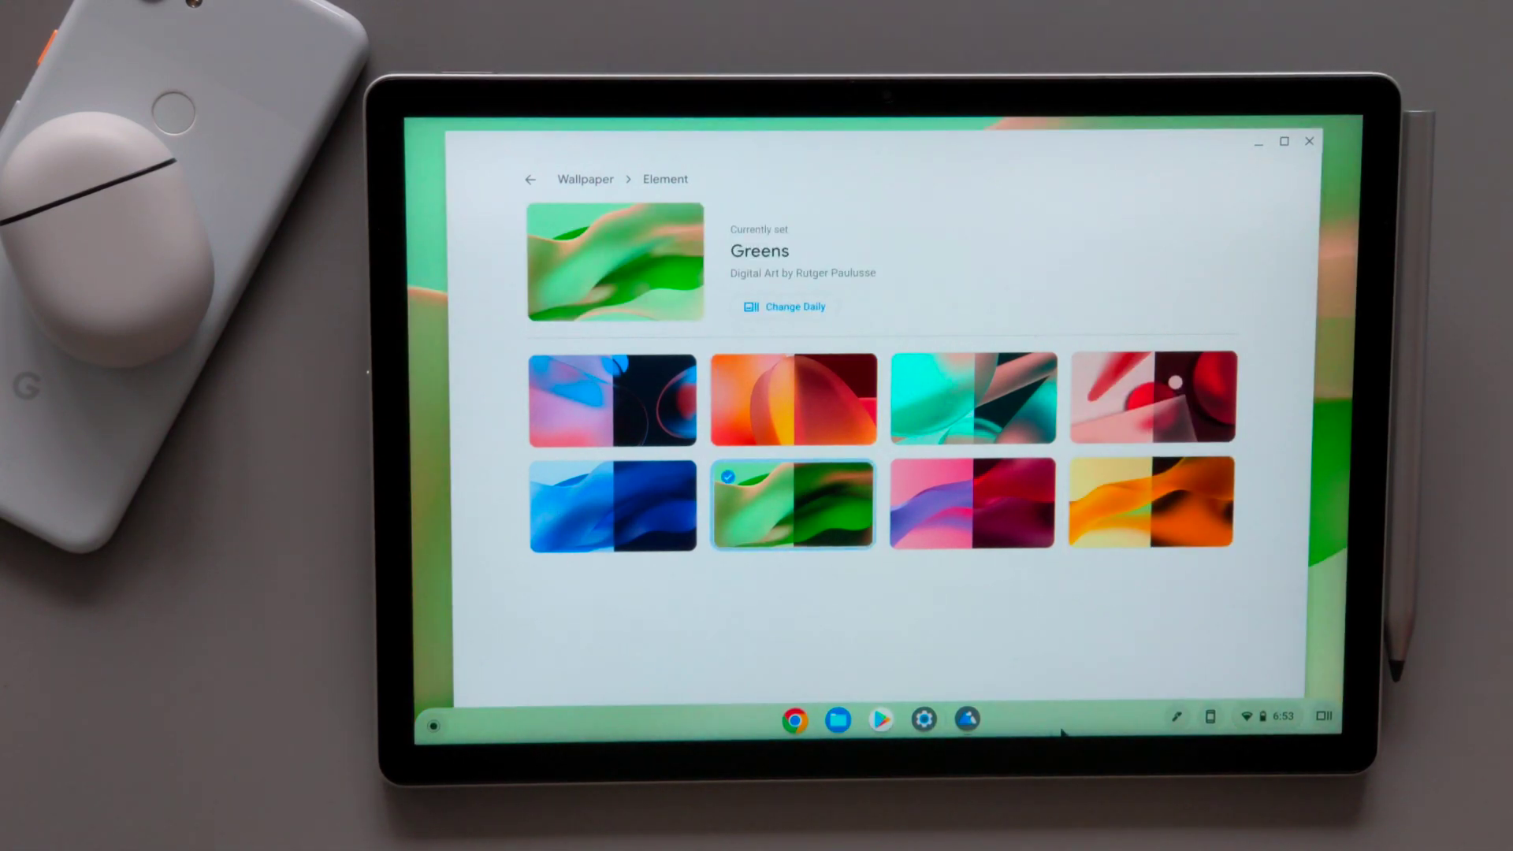
pyautogui.press('super')
pyautogui.press('super')
pyautogui.click(1274, 716)
# - Set the pink Reds wallpaper and preview its accents in Quick Settings
pyautogui.click(963, 528)
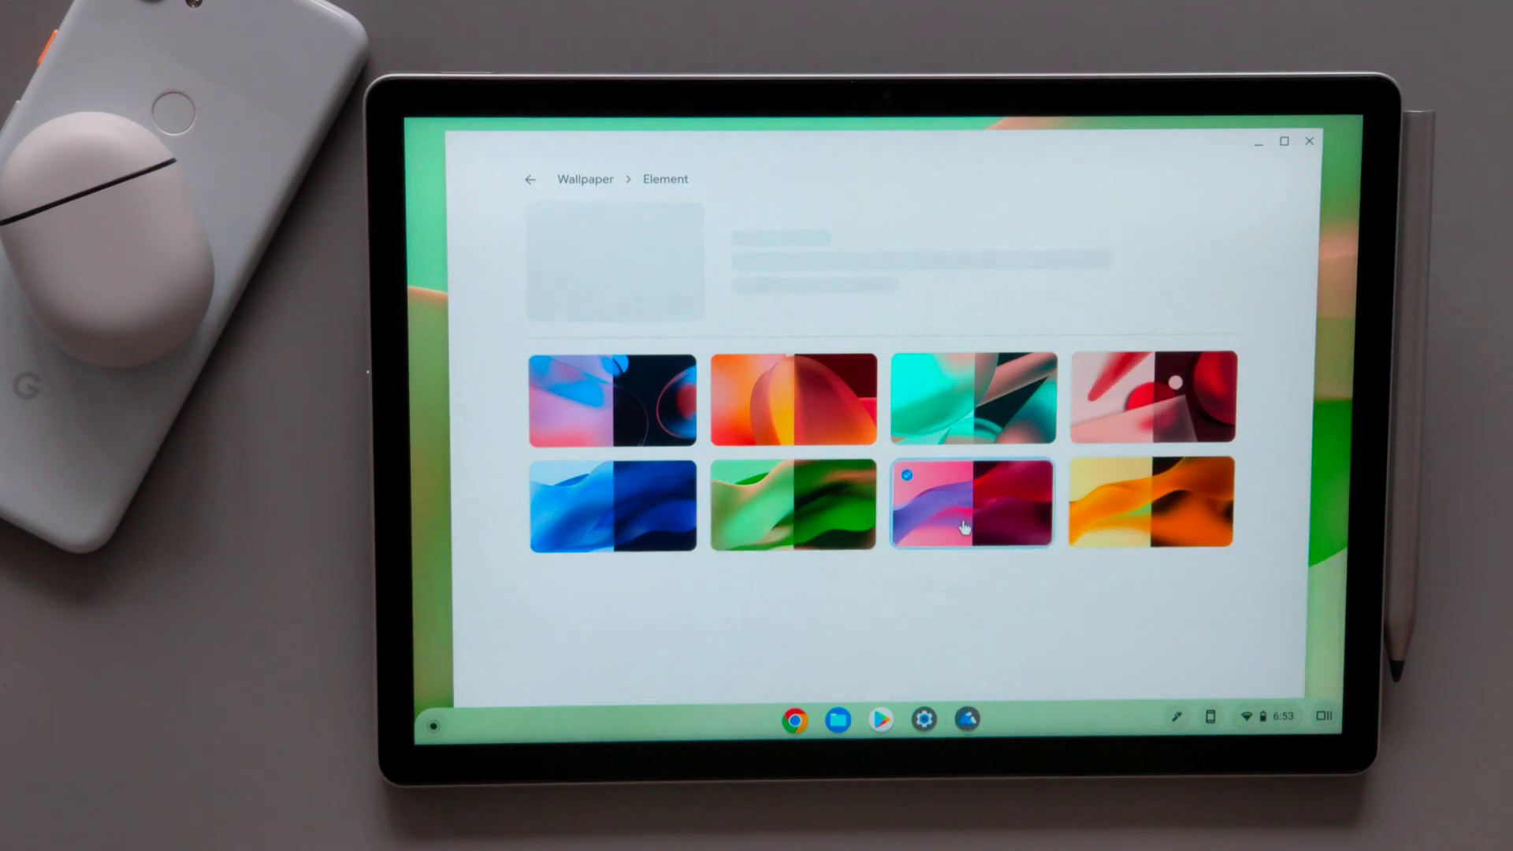
pyautogui.press('super')
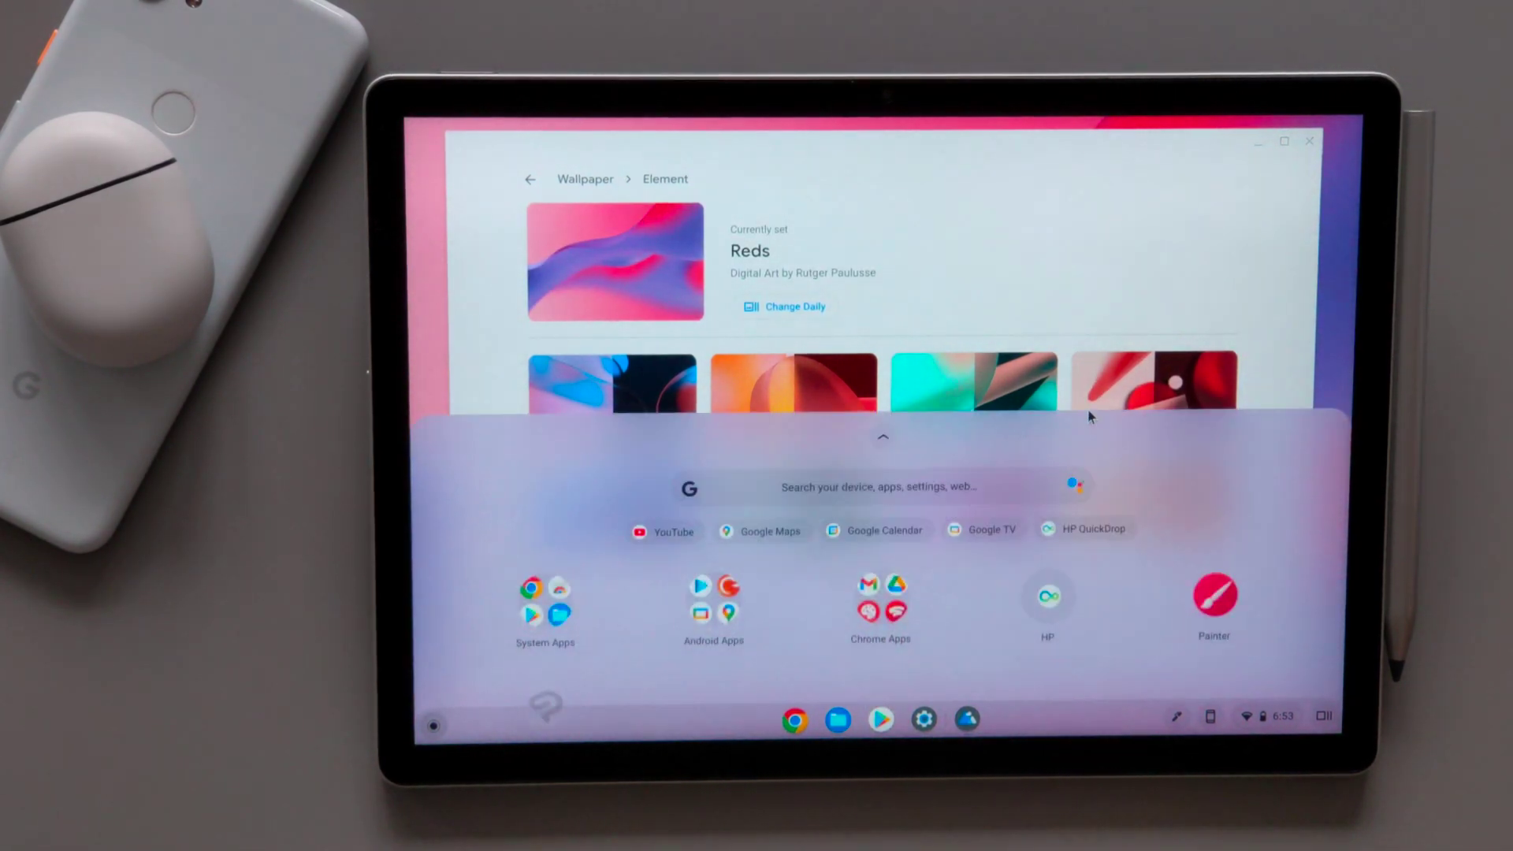
pyautogui.press('super')
pyautogui.hotkey('alt', 'shift', 's')
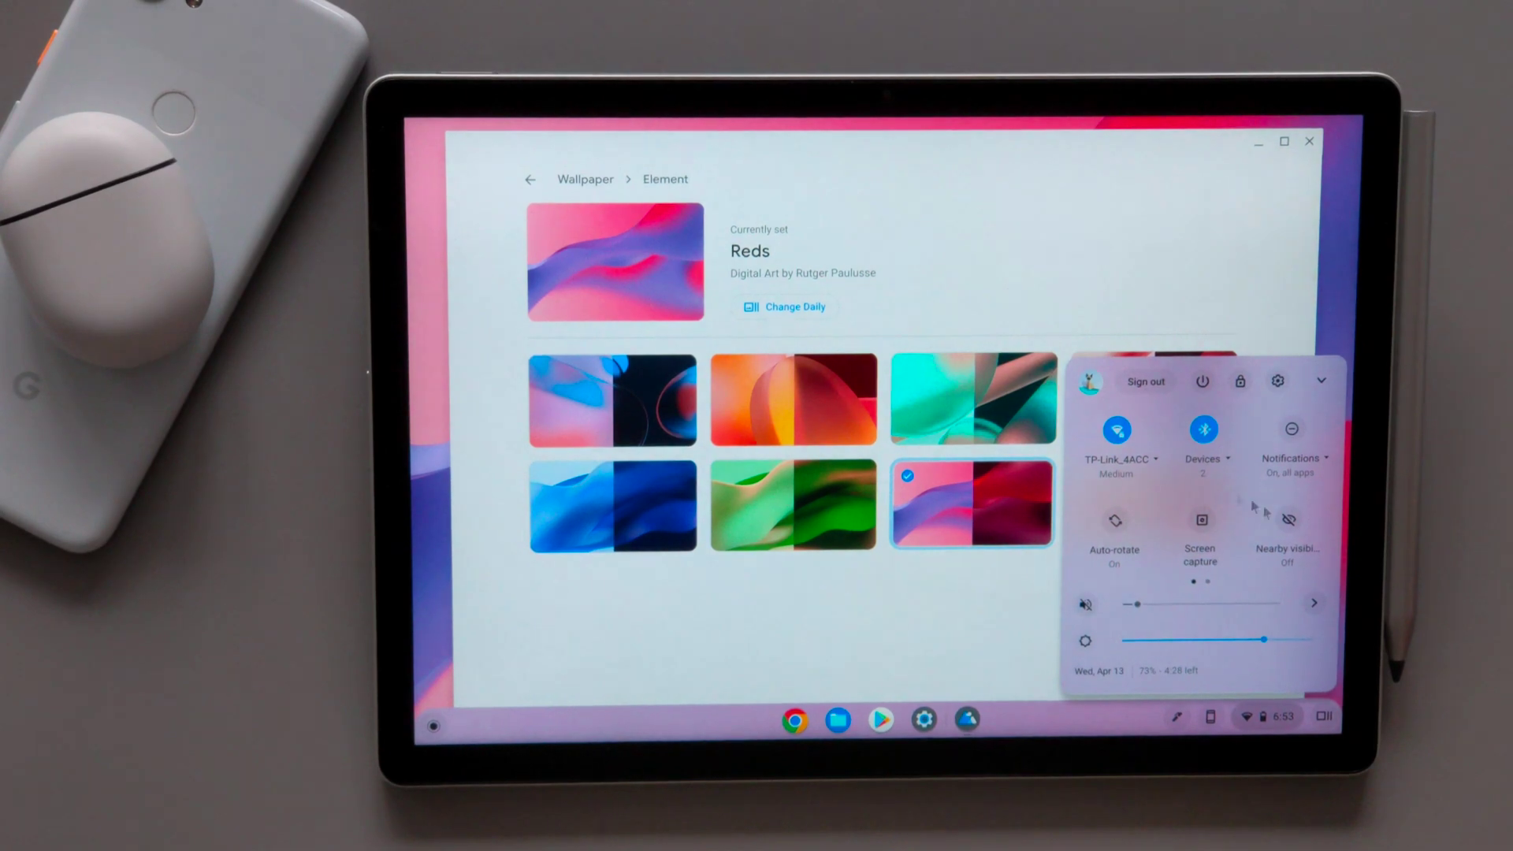
pyautogui.click(966, 607)
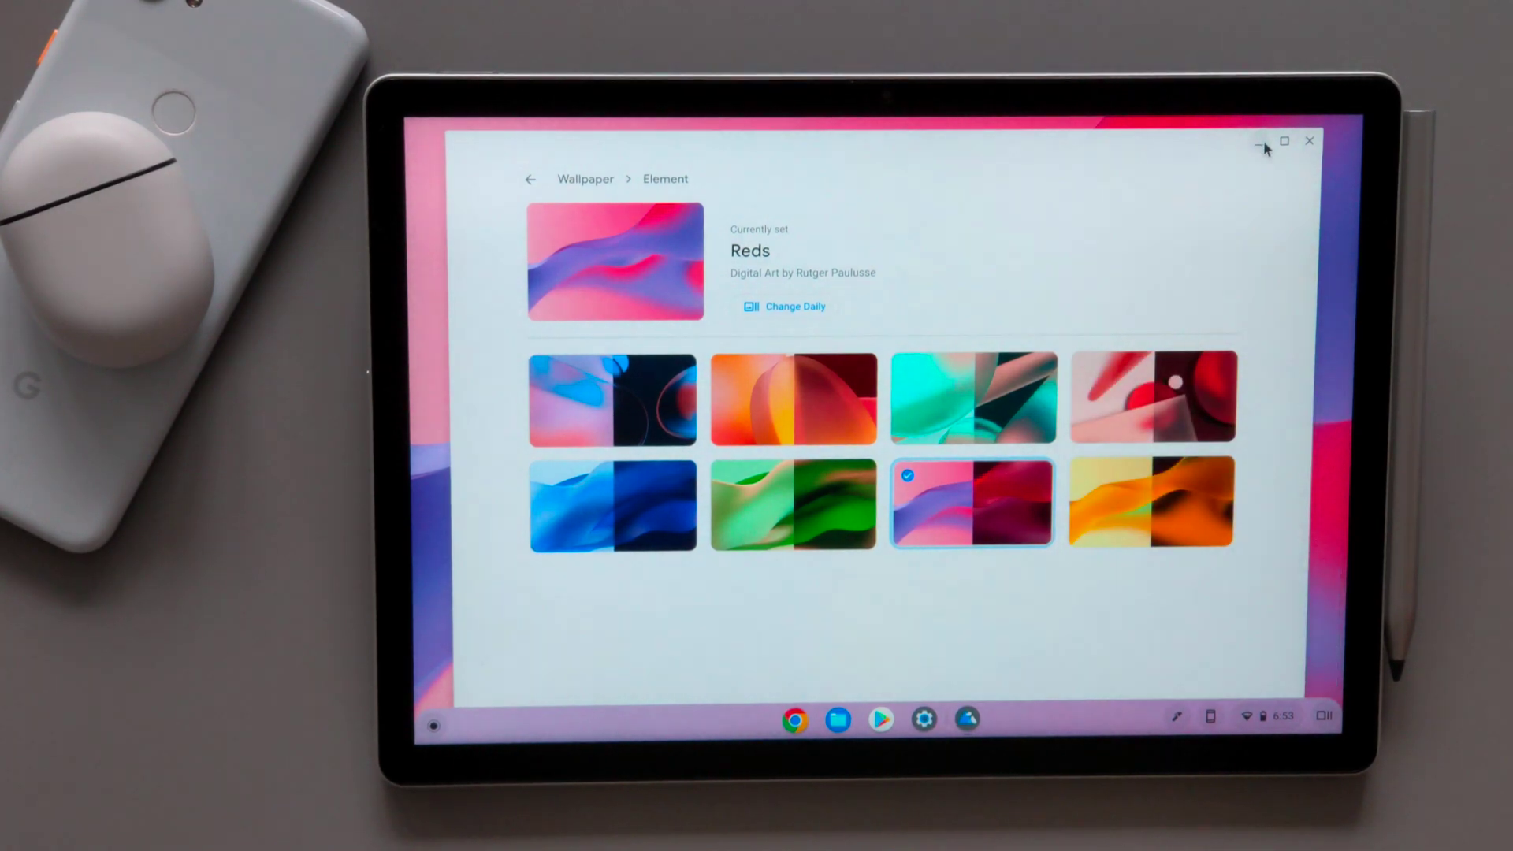
pyautogui.click(1309, 141)
pyautogui.click(1275, 719)
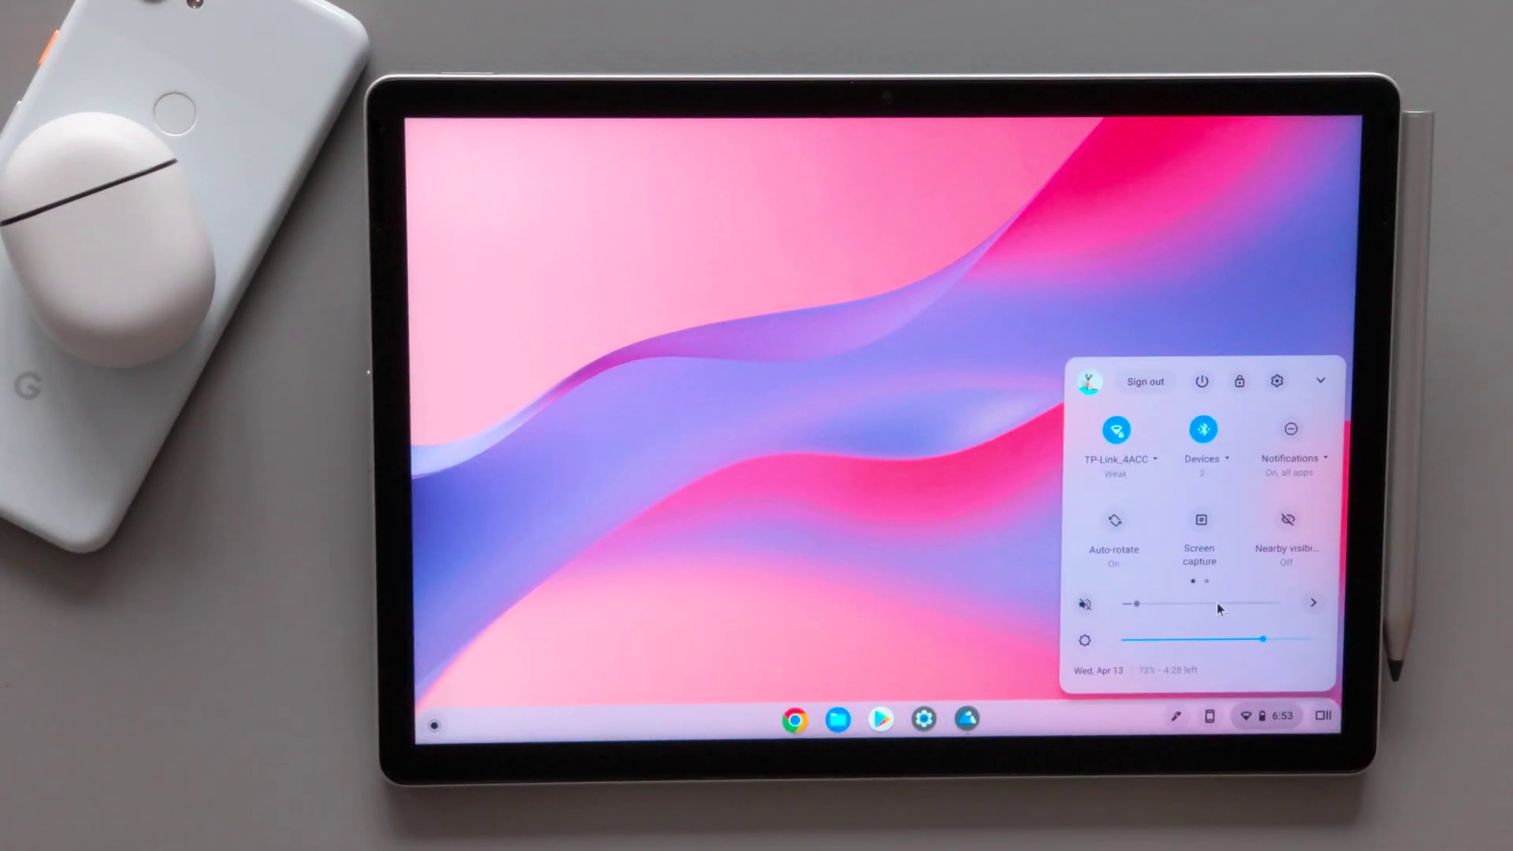
pyautogui.click(1206, 580)
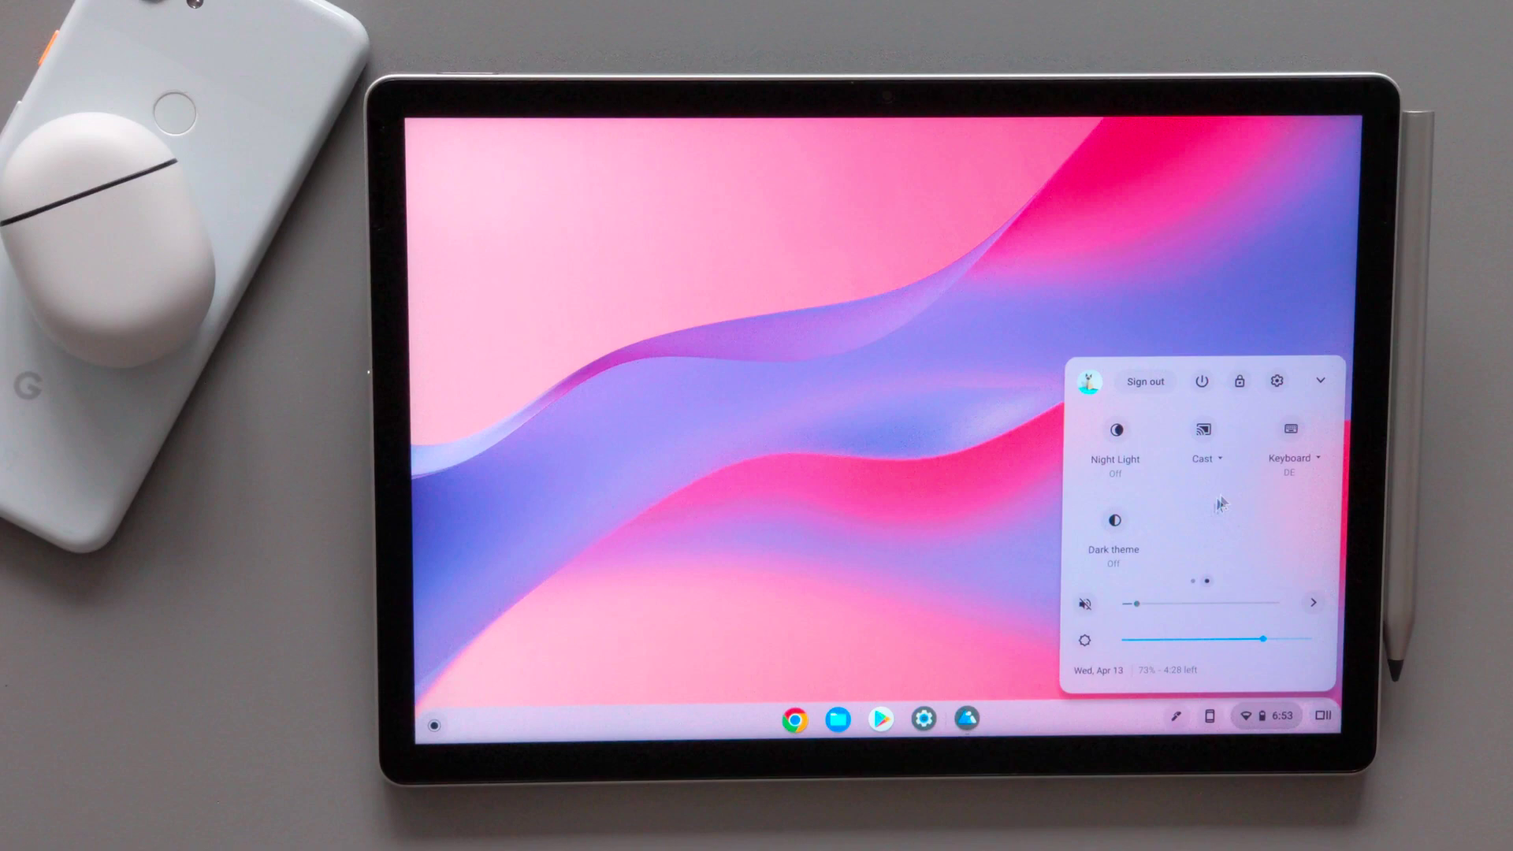
pyautogui.click(1114, 520)
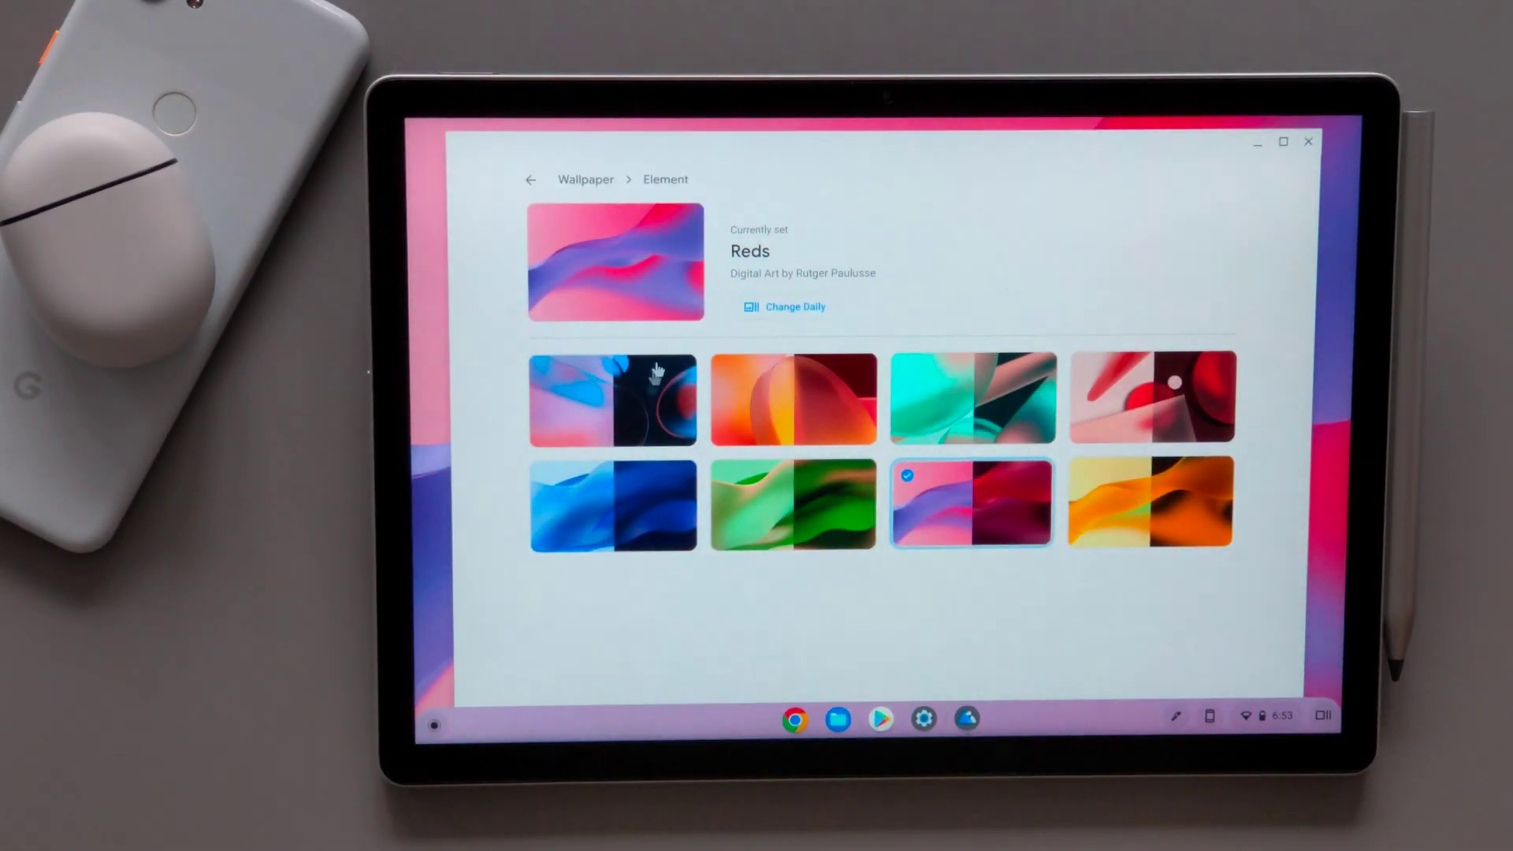
# - Set Element's Yellows wallpaper, close the picker, and turn on Dark theme in Quick Settings
pyautogui.click(1124, 485)
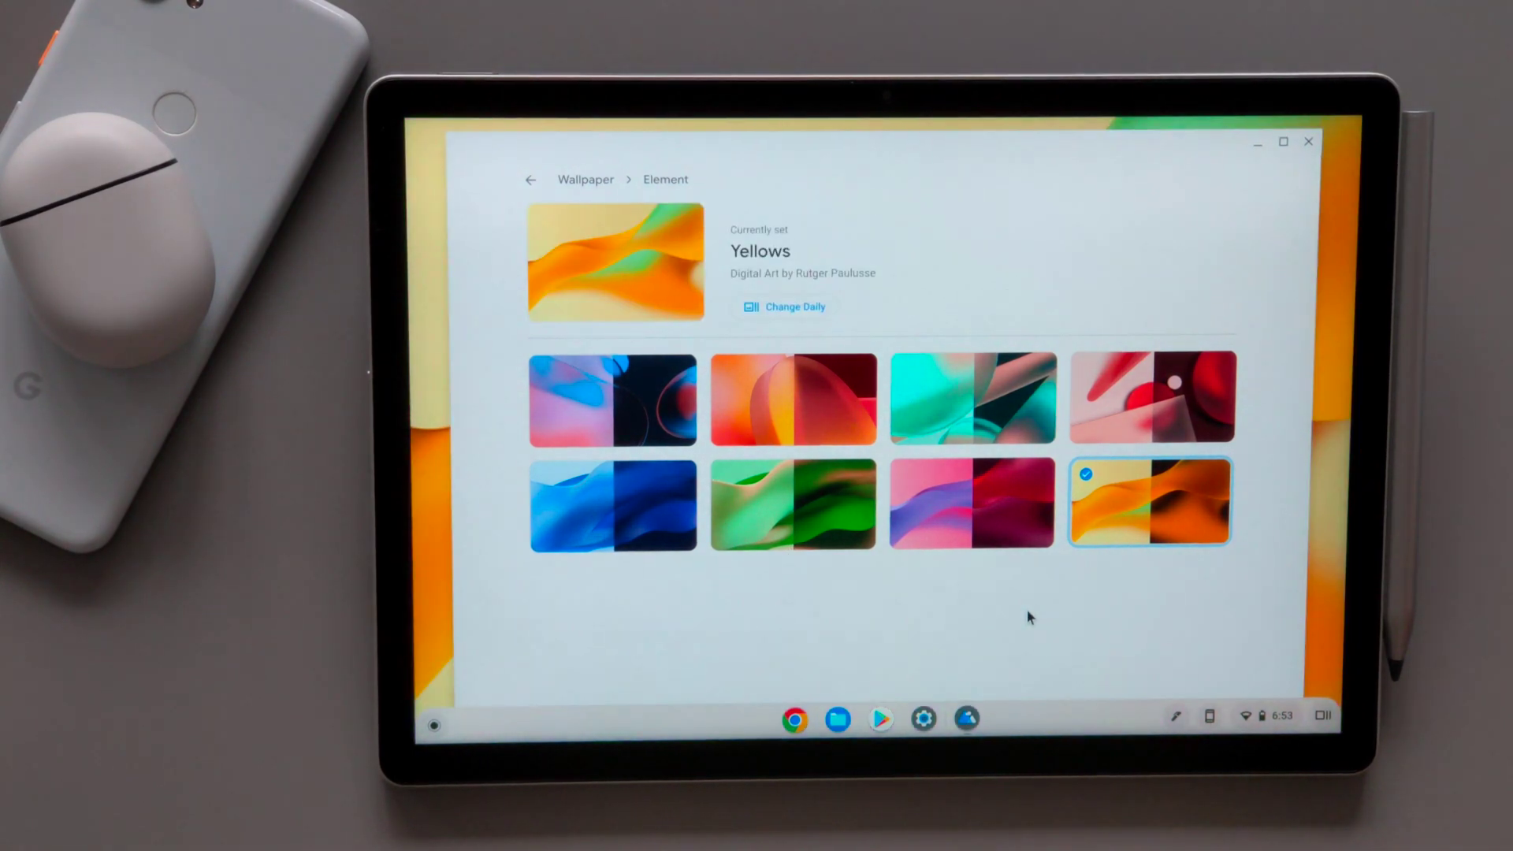
pyautogui.click(1307, 142)
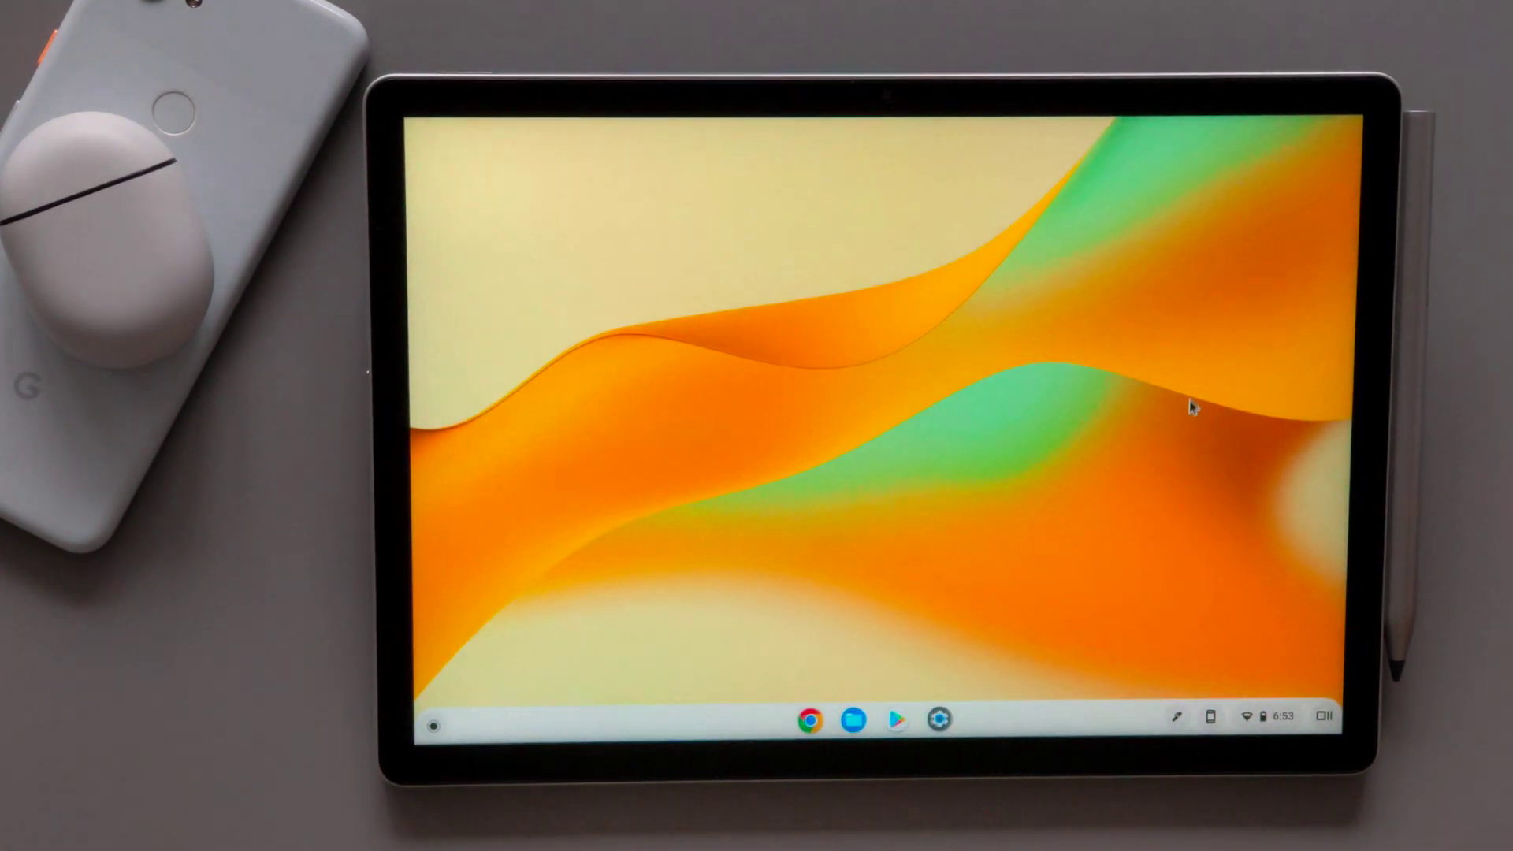
pyautogui.click(1273, 716)
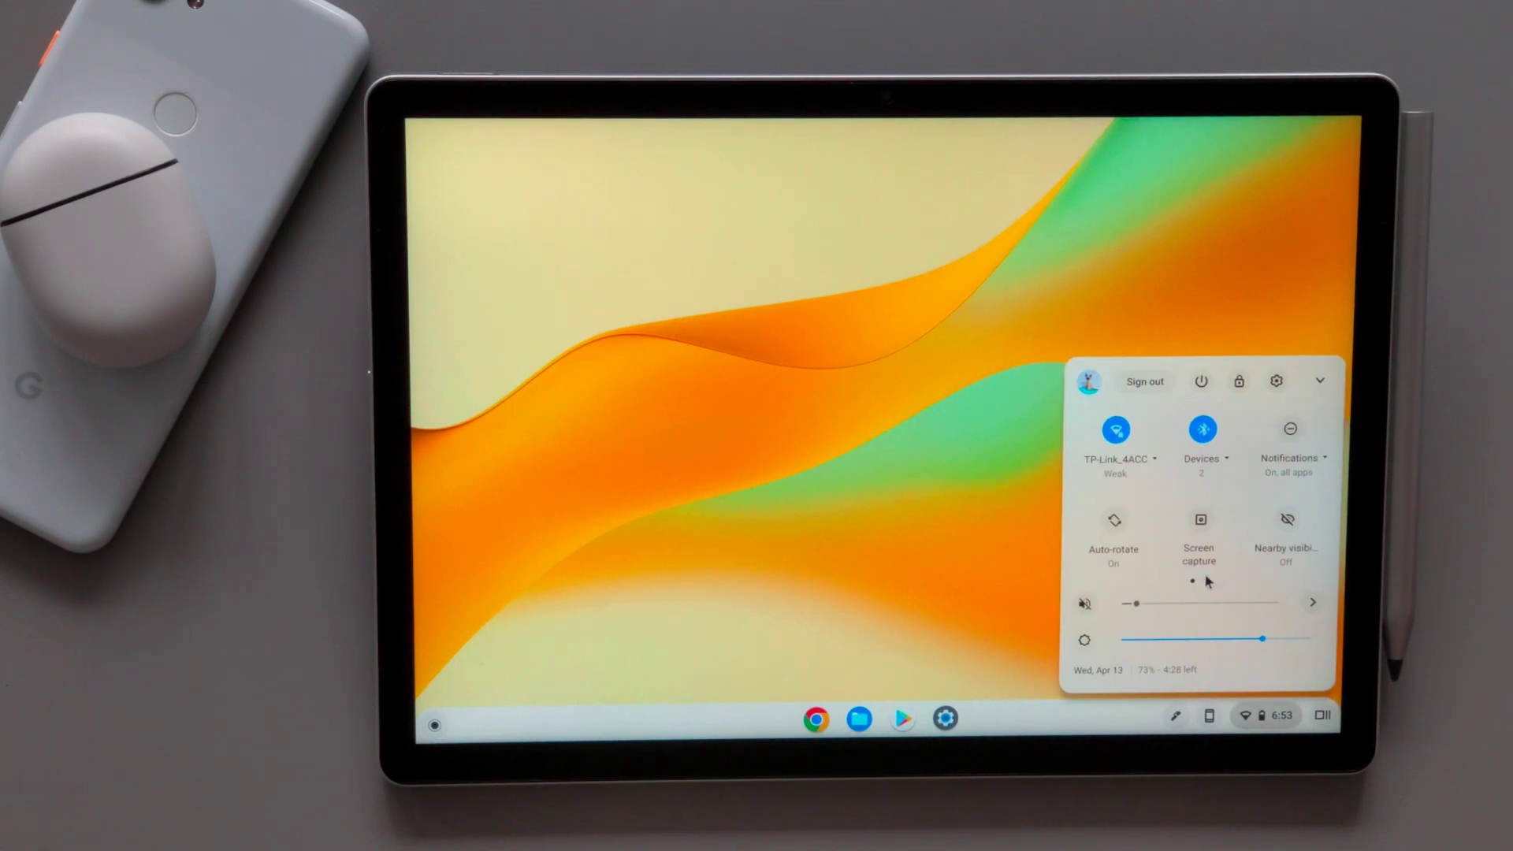
pyautogui.click(1113, 520)
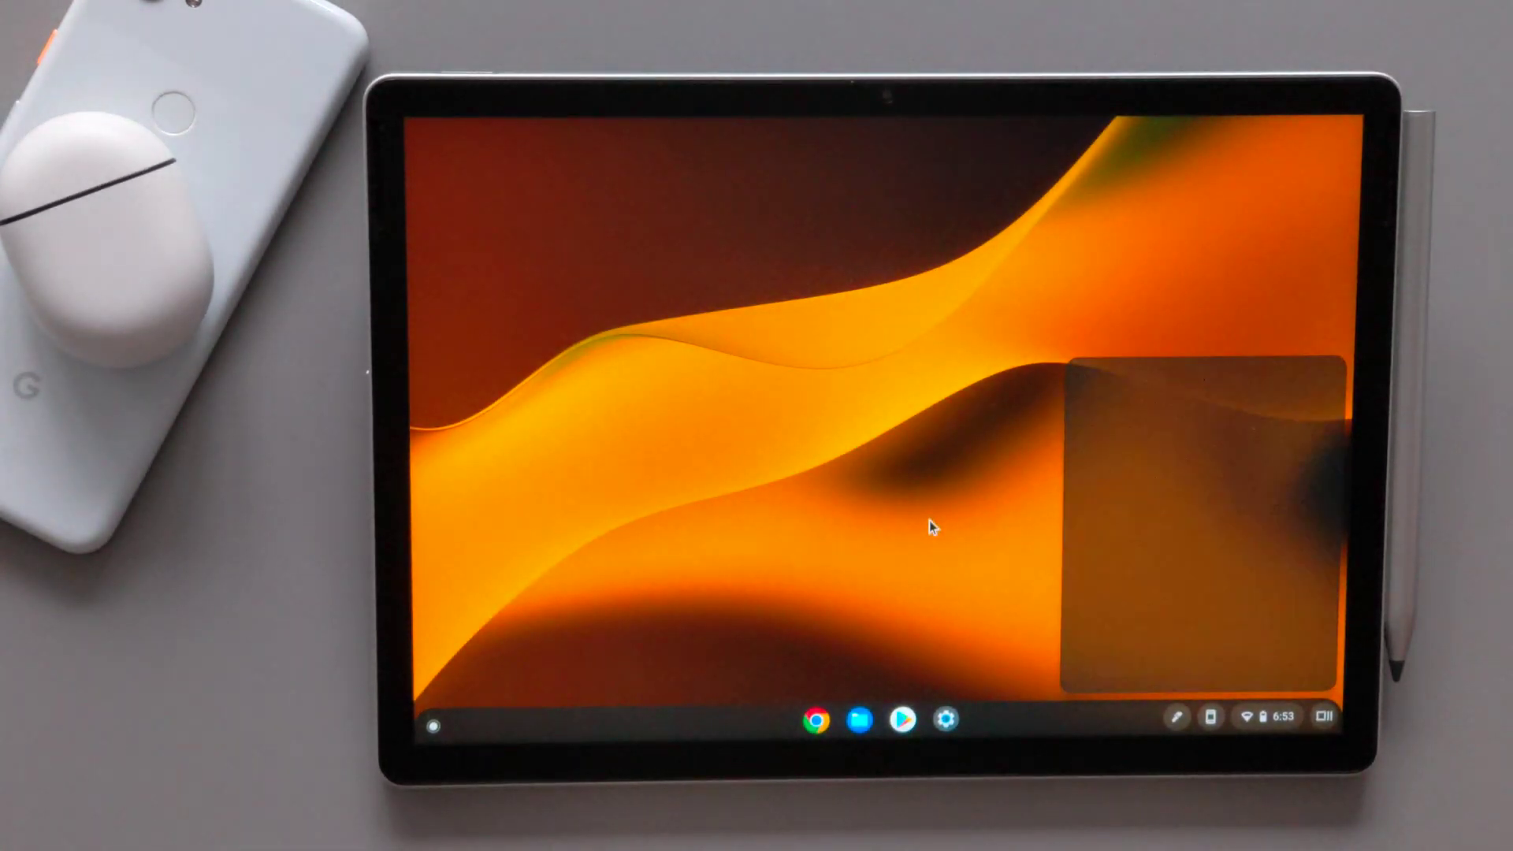